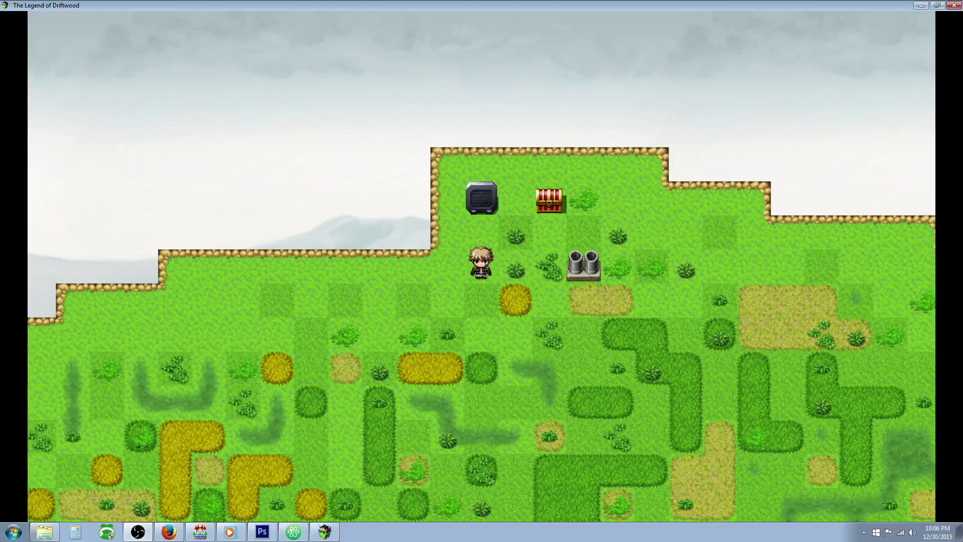
- Open the treasure chest to collect the Salvage Supplies
click(548, 204)
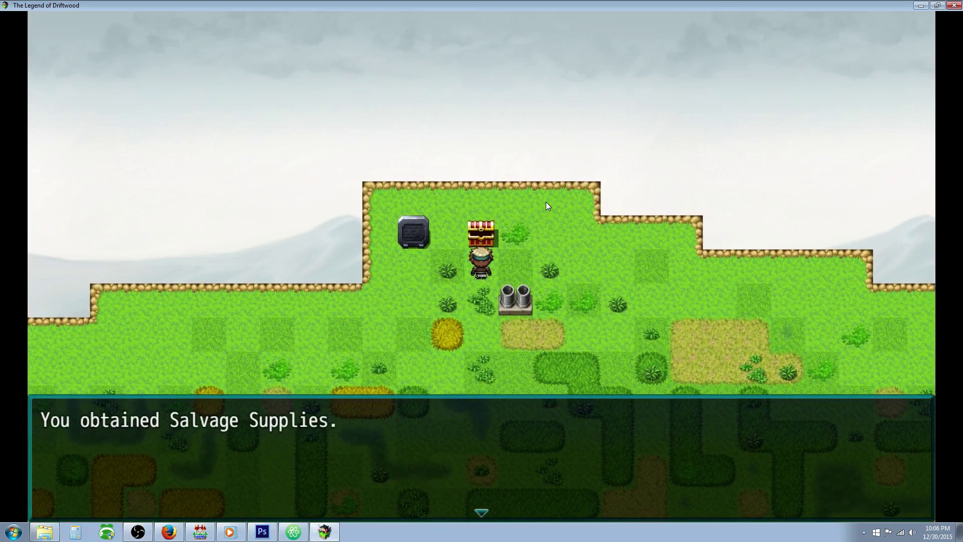
key(Return)
key(Left)
key(Left)
- From the main menu, choose Dismantle to list the party's salvageable items
key(Escape)
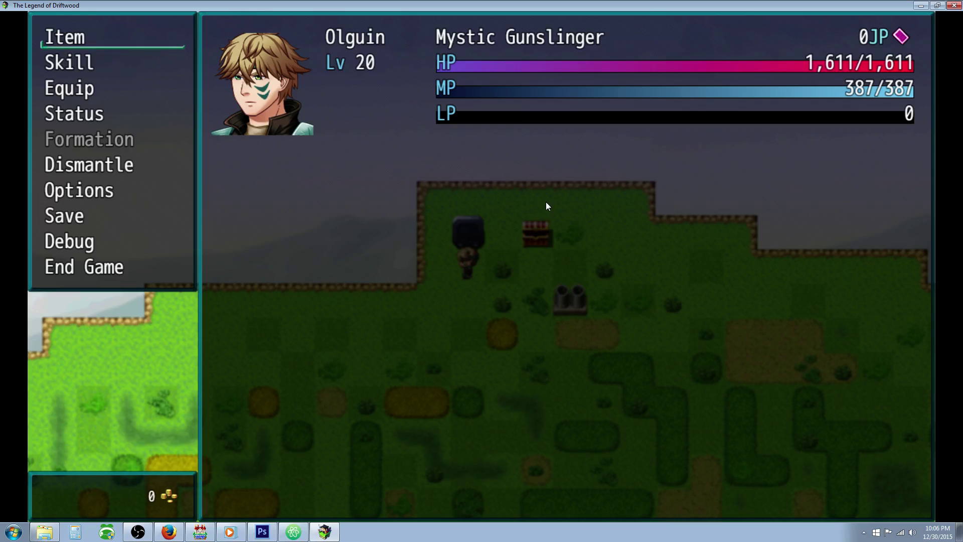
key(Down)
key(Down)
key(Down)
key(Down)
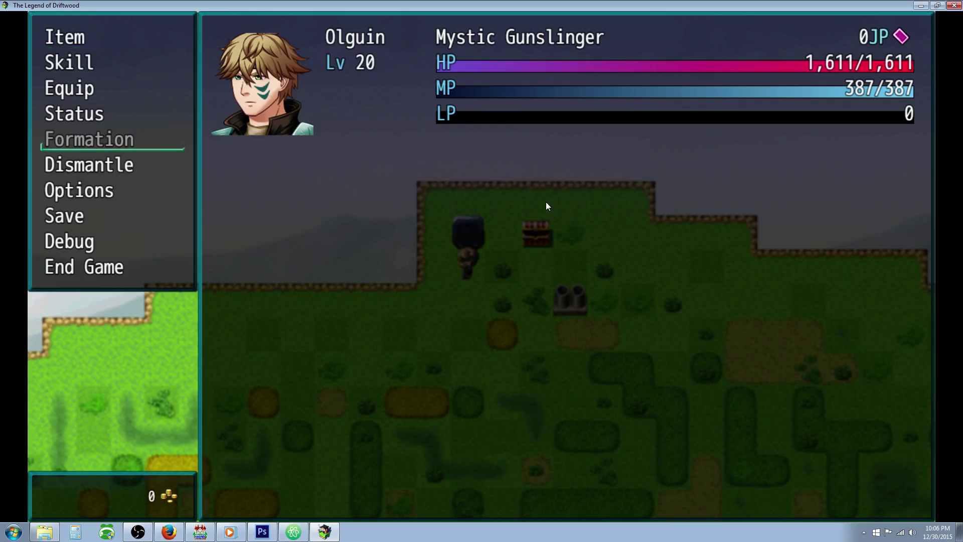
key(Down)
key(Up)
key(Up)
key(Up)
key(Up)
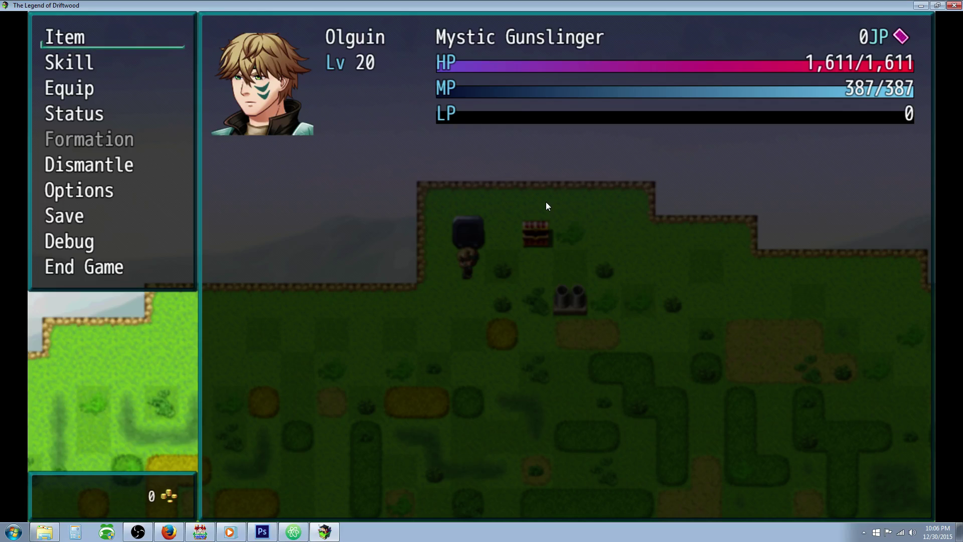
key(Down)
key(Down)
key(Down)
key(Down)
key(Down)
key(Return)
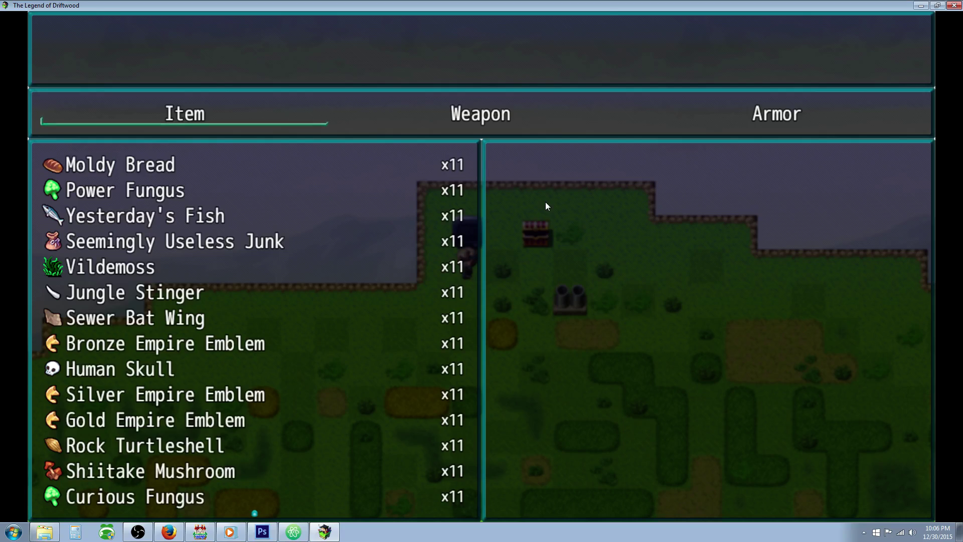
key(Return)
key(Down)
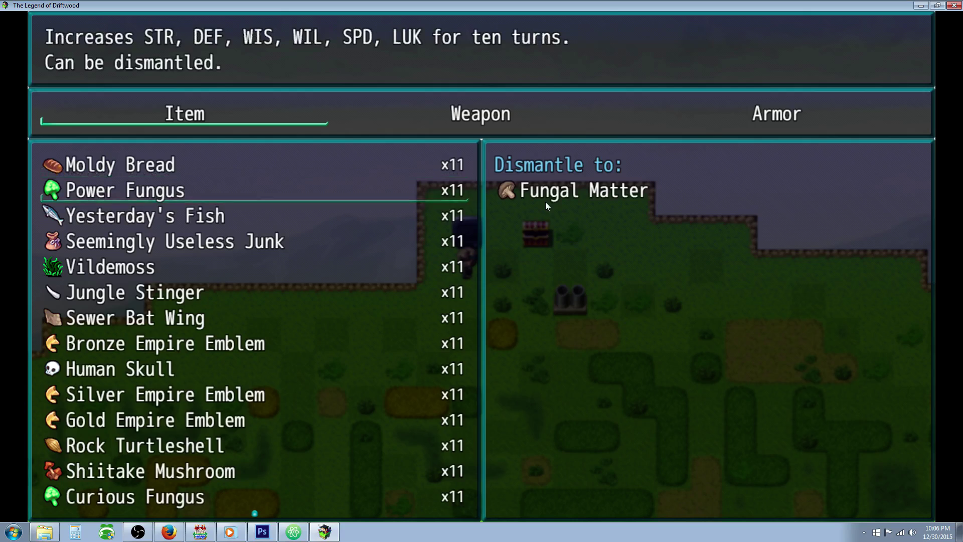
key(Up)
key(Down)
key(Down)
key(Down)
key(Down)
key(Down)
key(Down)
key(Down)
key(Down)
key(Down)
key(Down)
key(Down)
key(Down)
key(Down)
key(Down)
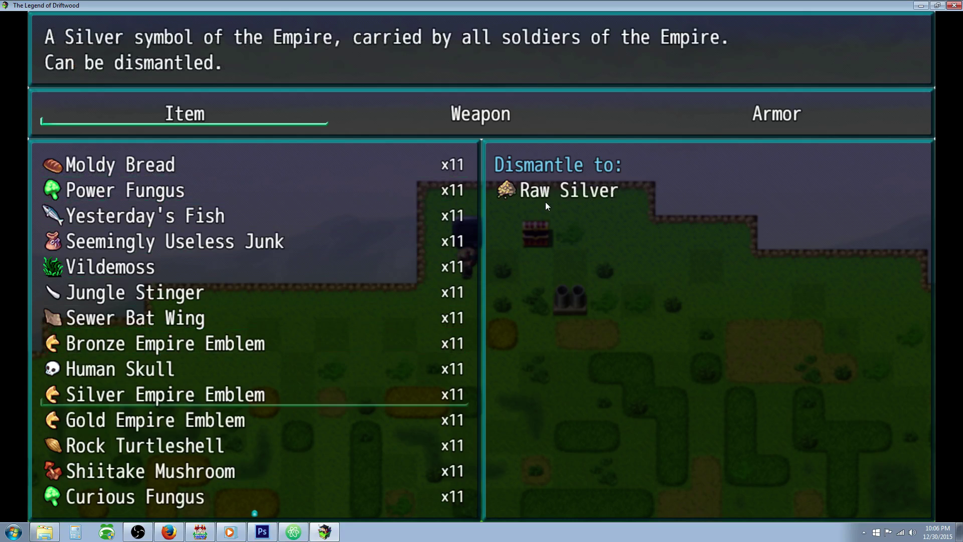
key(Up)
key(Up)
key(Up)
key(Up)
key(Up)
key(Up)
key(Up)
key(Up)
key(Up)
key(Up)
key(Up)
key(Up)
key(Up)
key(Up)
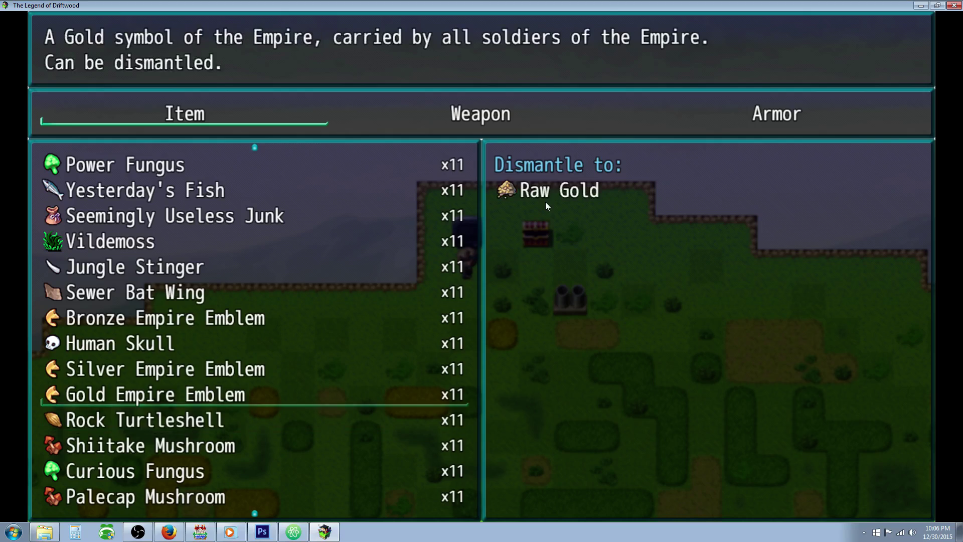
key(Up)
key(Up)
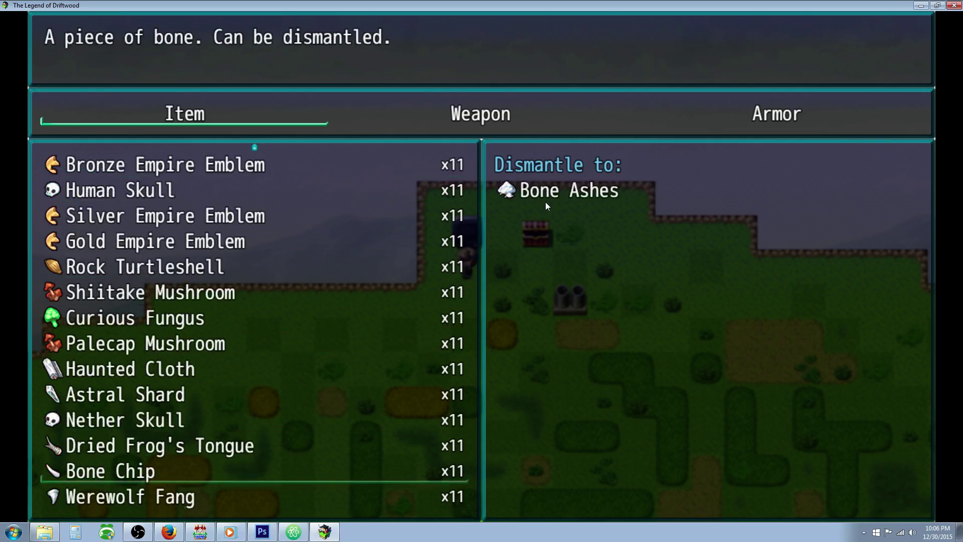
key(Down)
key(Down)
key(Down)
key(Up)
key(Down)
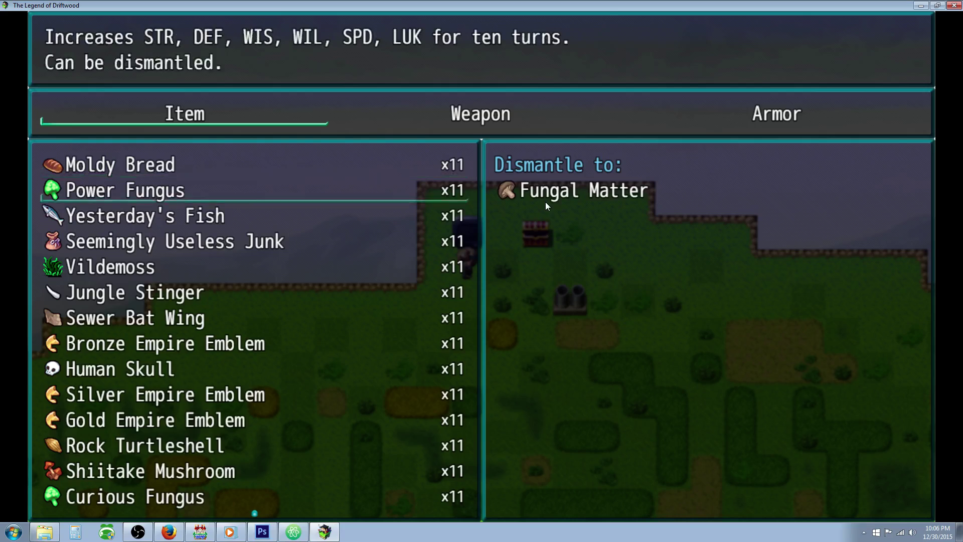
key(Down)
key(Up)
key(Up)
- Dismantle a Moldy Bread, then all of the Seemingly Useless Junk
key(Return)
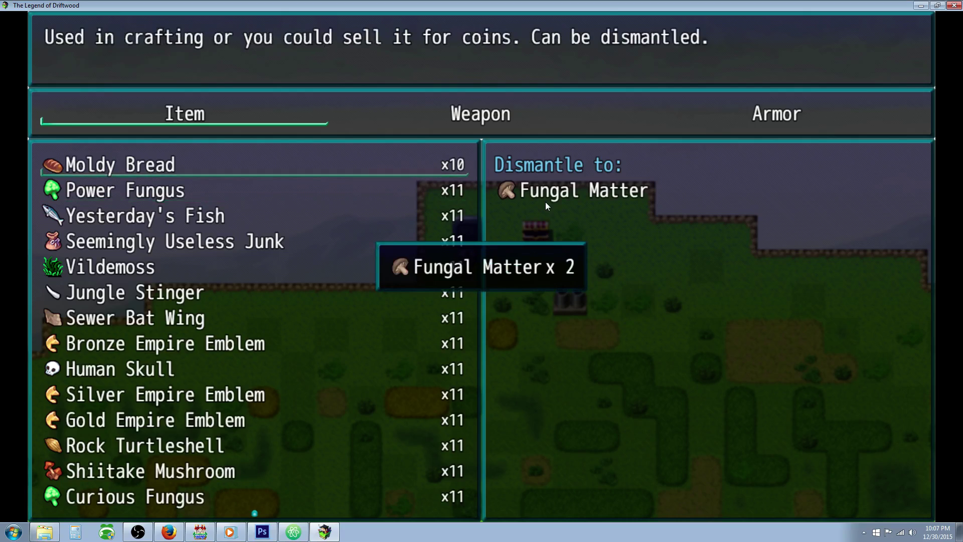
key(Return)
key(Return)
key(Return)
key(Down)
key(Return)
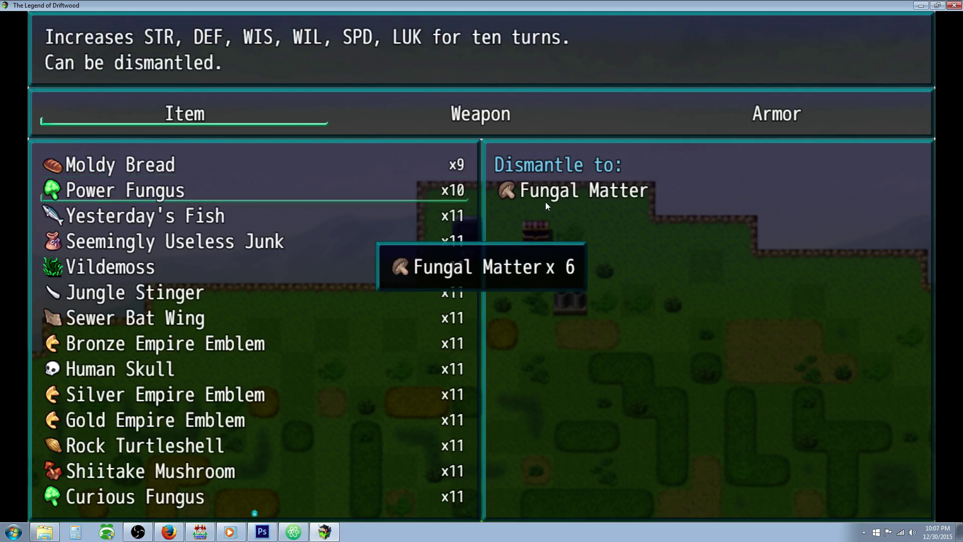
key(Down)
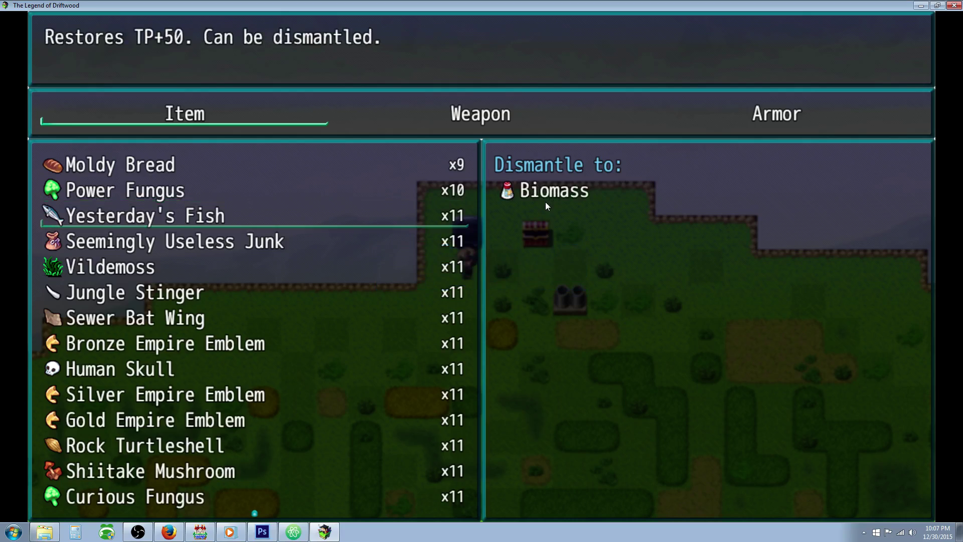
key(Down)
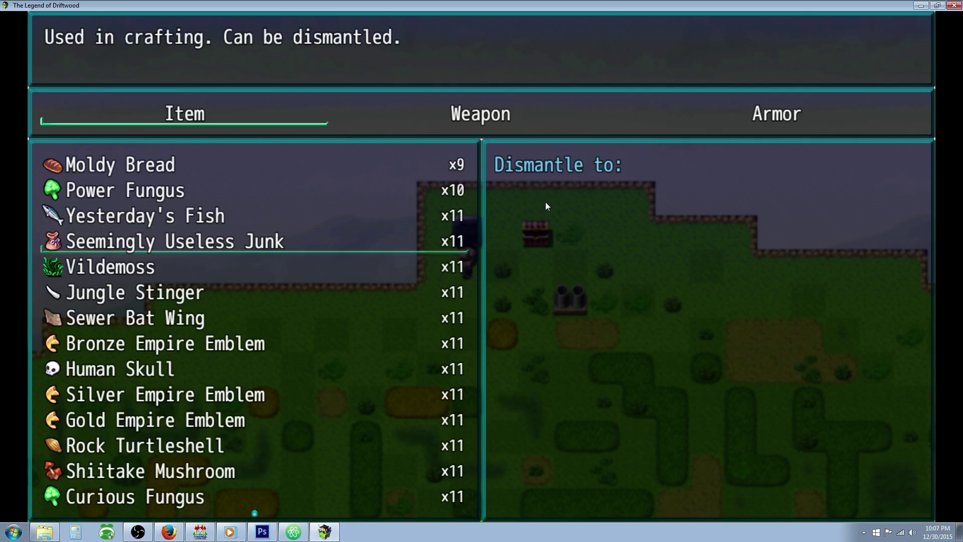
key(Return)
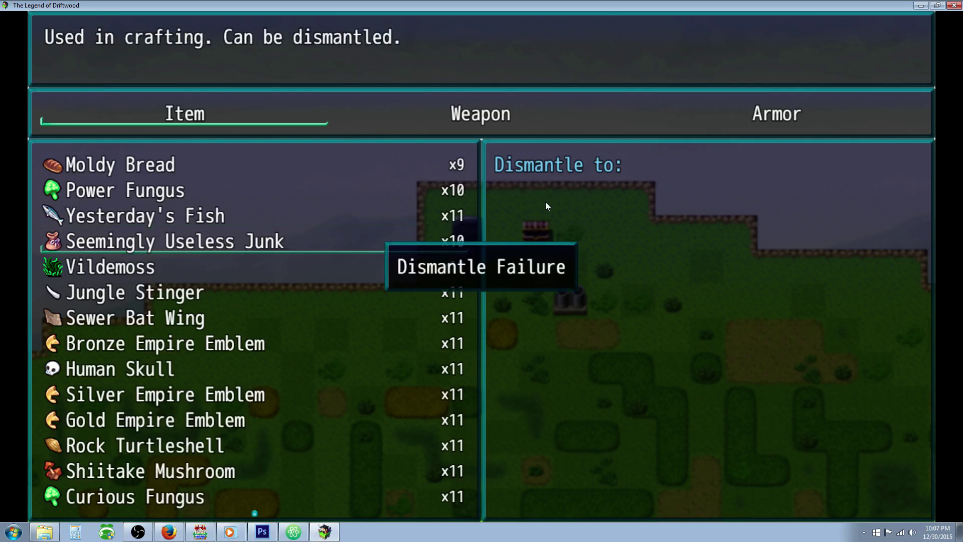
key(Down)
key(Up)
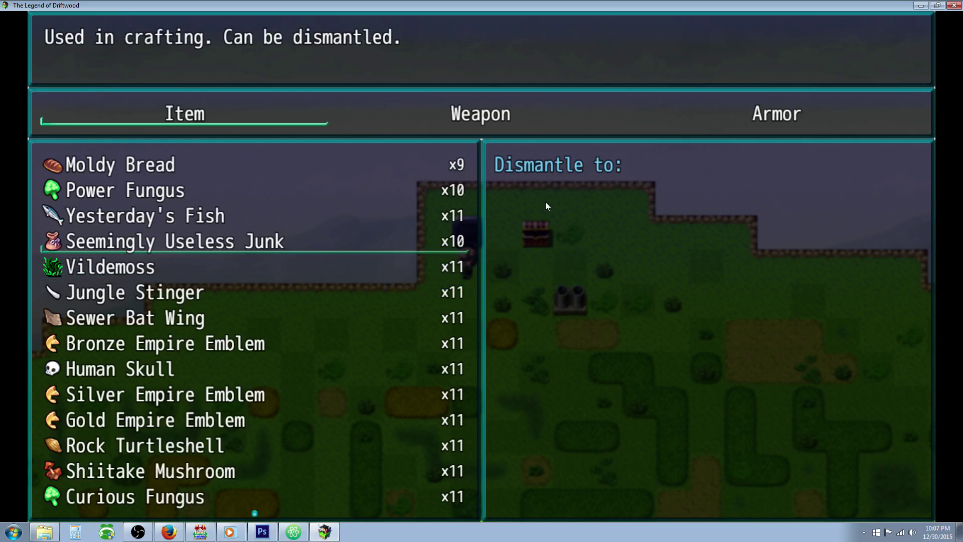
key(Up)
key(Down)
key(Return)
key(Return)
key(Return)
key(Return)
key(Return)
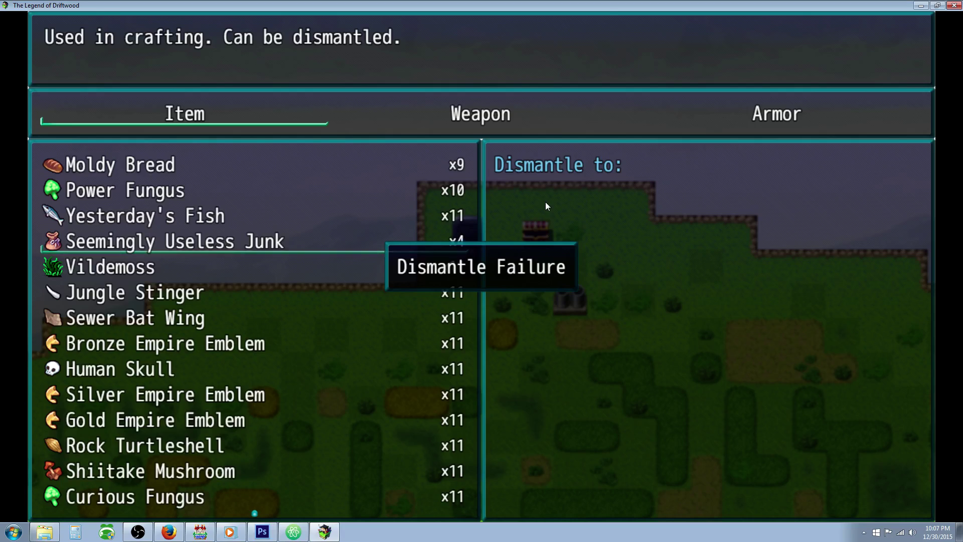
key(Return)
key(Return)
key(Return)
key(Return)
key(Return)
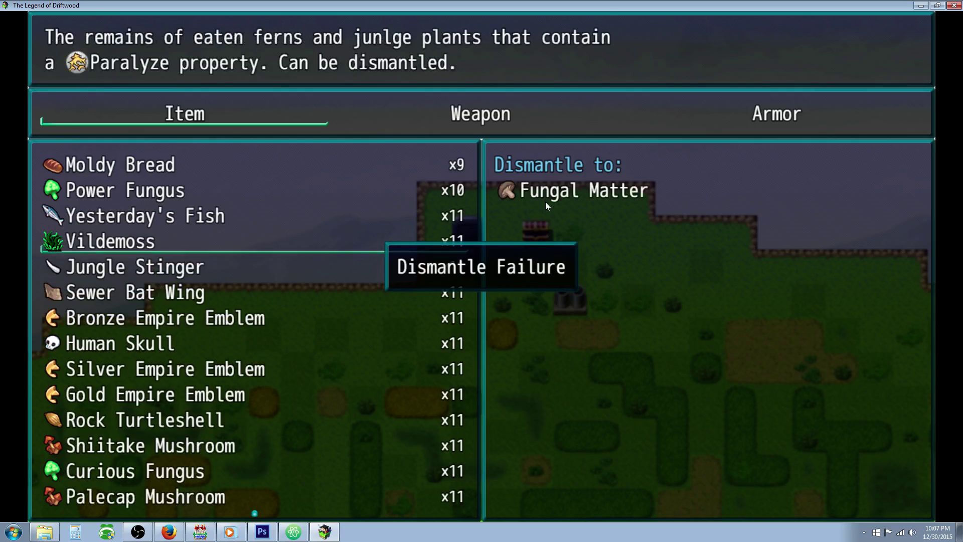
- Dismantle one each of Yesterday's Fish, Vildemoss, Jungle Stinger and Sewer Bat Wing
key(Up)
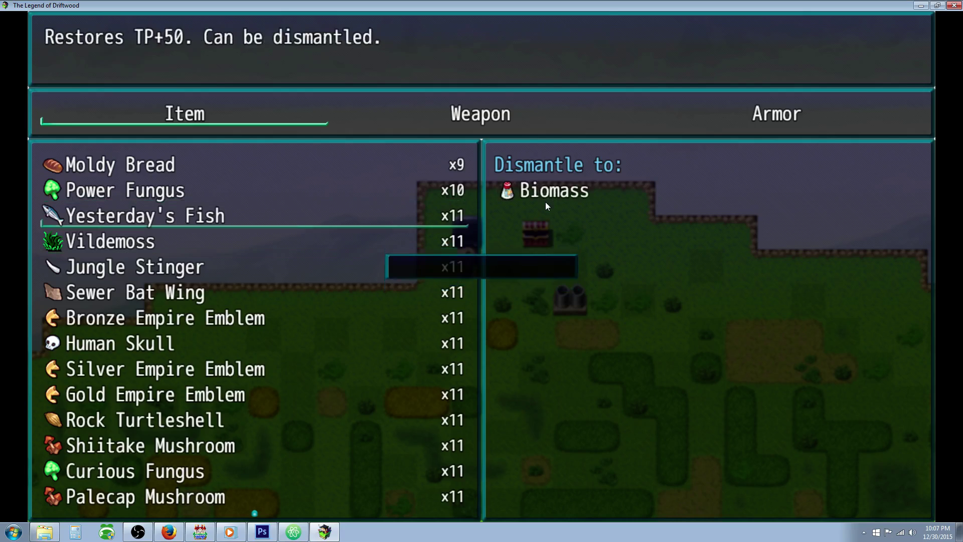
key(Return)
key(Down)
key(Return)
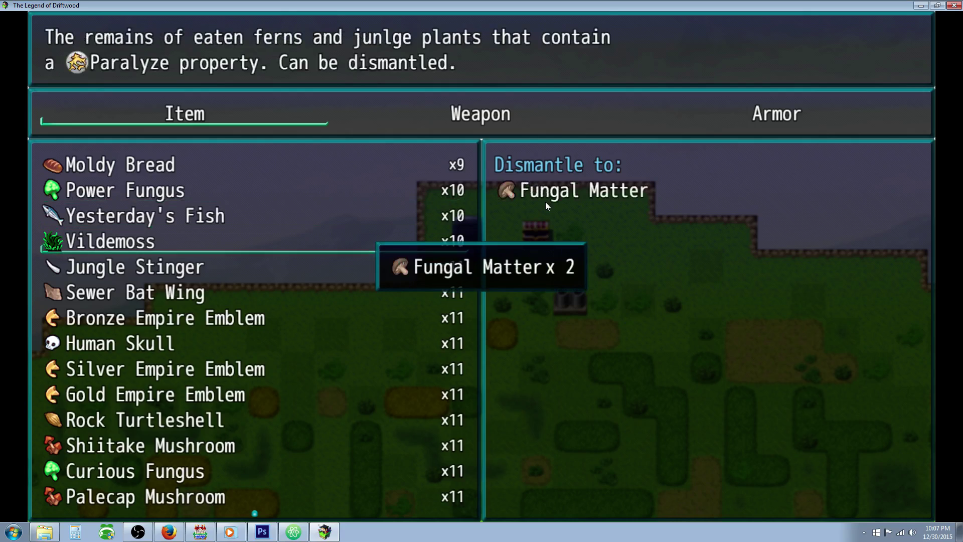
key(Down)
key(Return)
key(Down)
key(Return)
- Dismantle one Human Skull and one each of the Bronze, Silver and Gold Empire Emblems
key(Down)
key(Return)
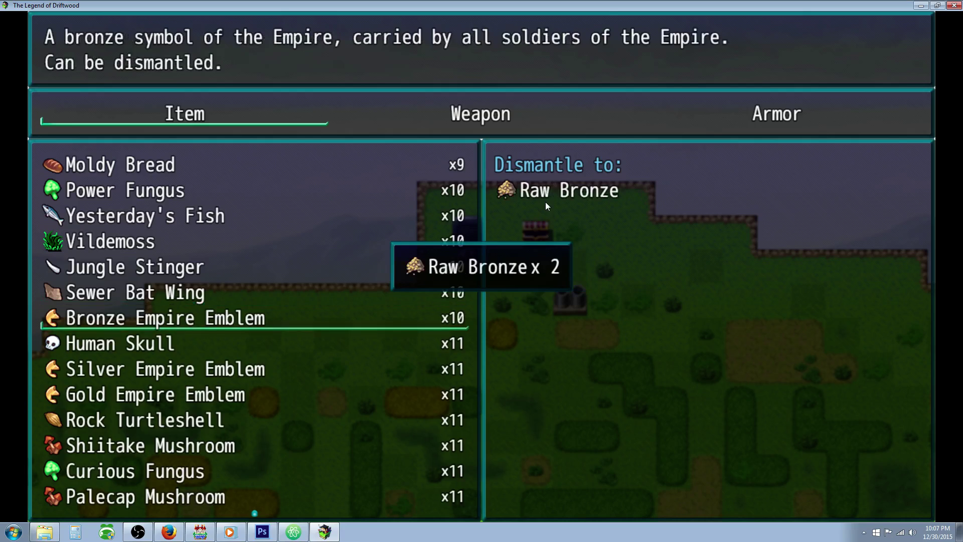
key(Down)
key(Return)
key(Down)
key(Return)
key(Down)
key(Return)
- Dismantle one of each remaining item, including Haunted Cloth, Astral Shard and Werewolf Fang
key(Down)
key(Return)
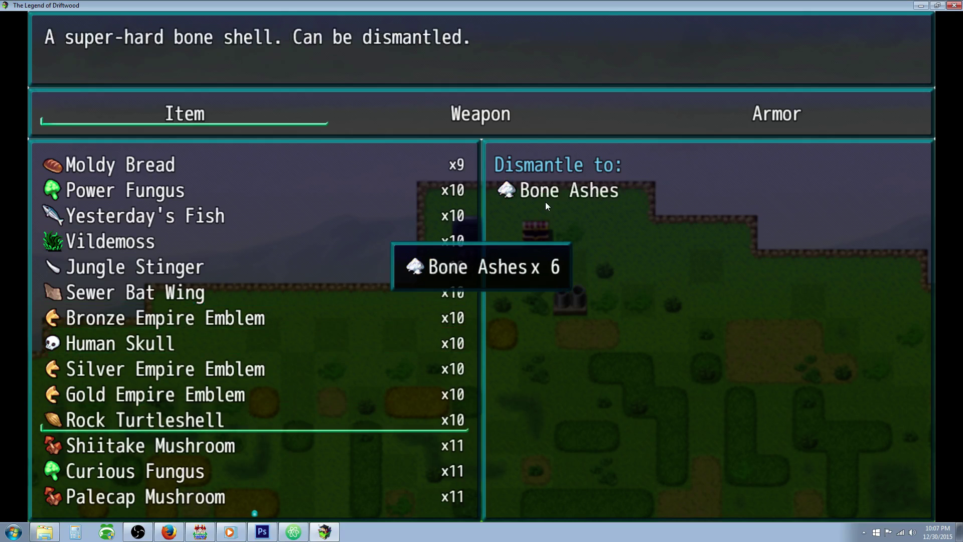
key(Down)
key(Return)
key(Down)
key(Return)
key(Down)
key(Return)
key(Down)
key(Return)
key(Down)
key(Return)
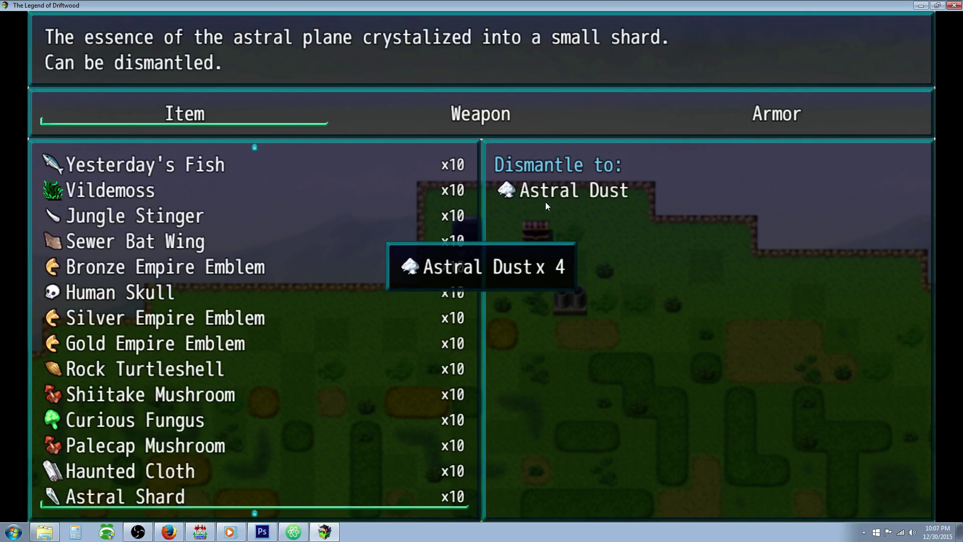
key(Down)
key(Return)
key(Down)
key(Return)
key(Down)
key(Return)
key(Down)
key(Return)
key(Down)
- Dismantle more Moldy Bread, Power Fungus, Yesterday's Fish and Silver Empire Emblem
key(Return)
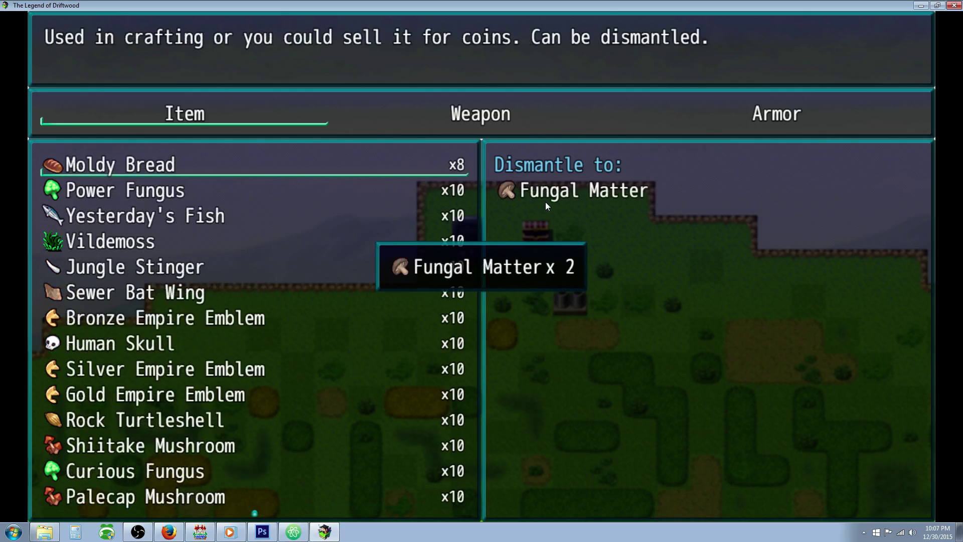
key(Down)
key(Return)
key(Down)
key(Return)
key(Down)
key(Return)
key(Down)
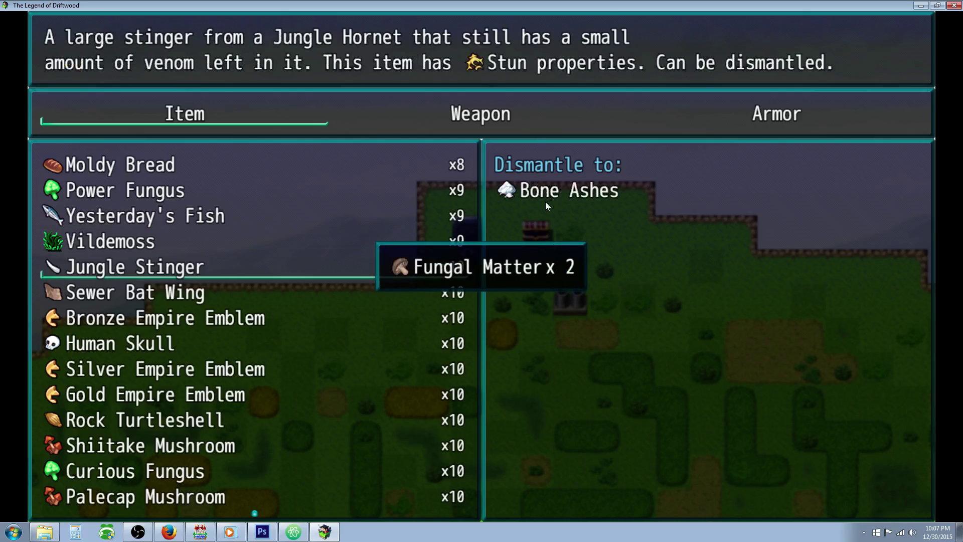
key(Return)
key(Down)
key(Return)
key(Down)
key(Return)
key(Down)
key(Return)
key(Down)
key(Return)
key(Down)
key(Return)
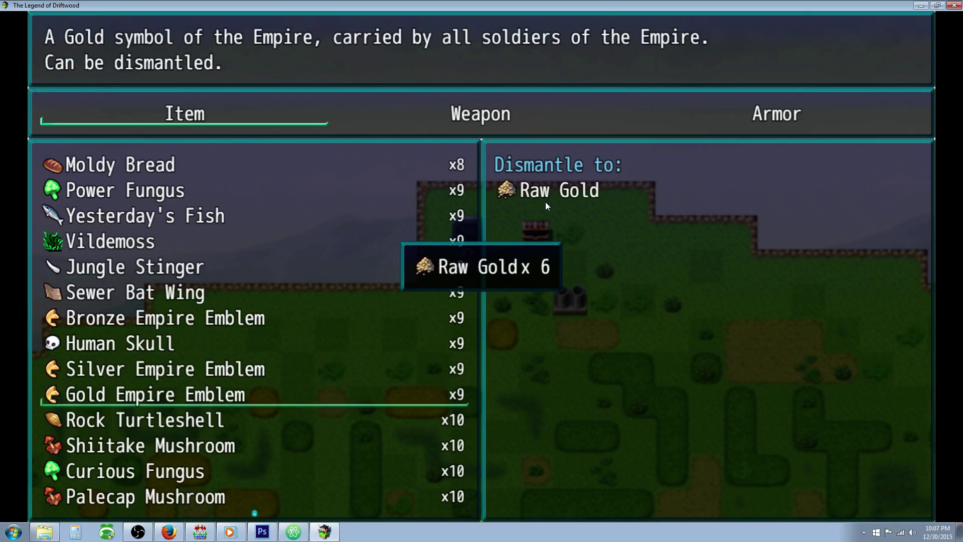
key(Down)
key(Return)
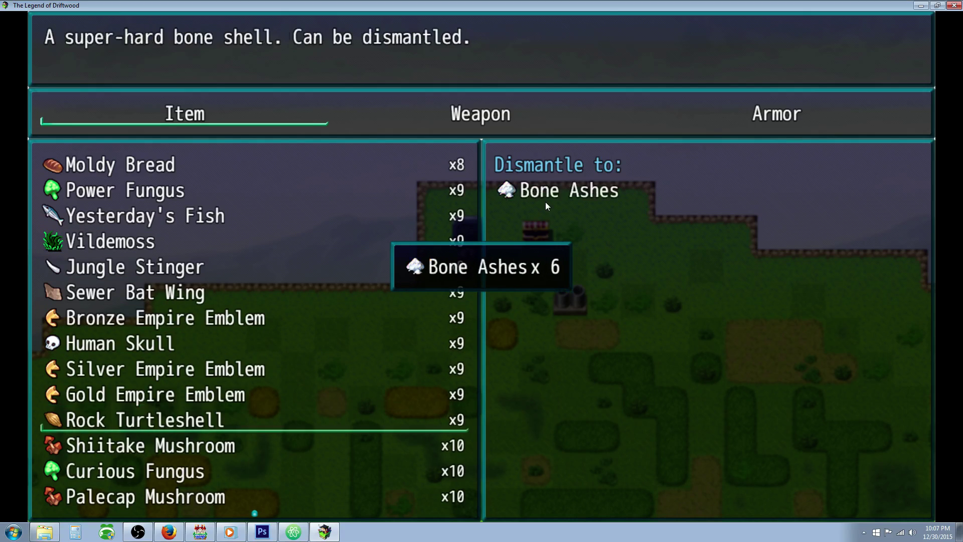
- Exit the dismantle screen and main menu, then close the playtest window
key(Escape)
key(Escape)
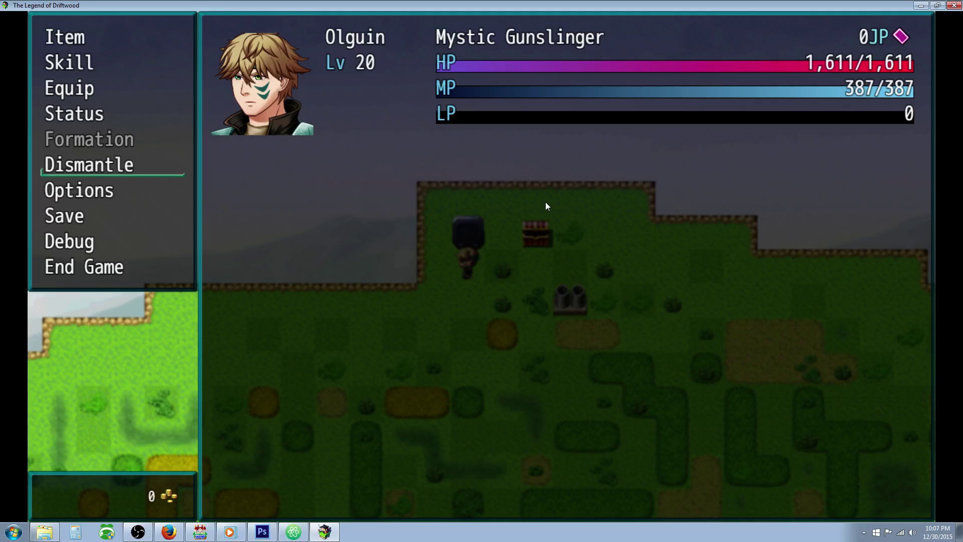
key(Down)
key(Up)
key(Escape)
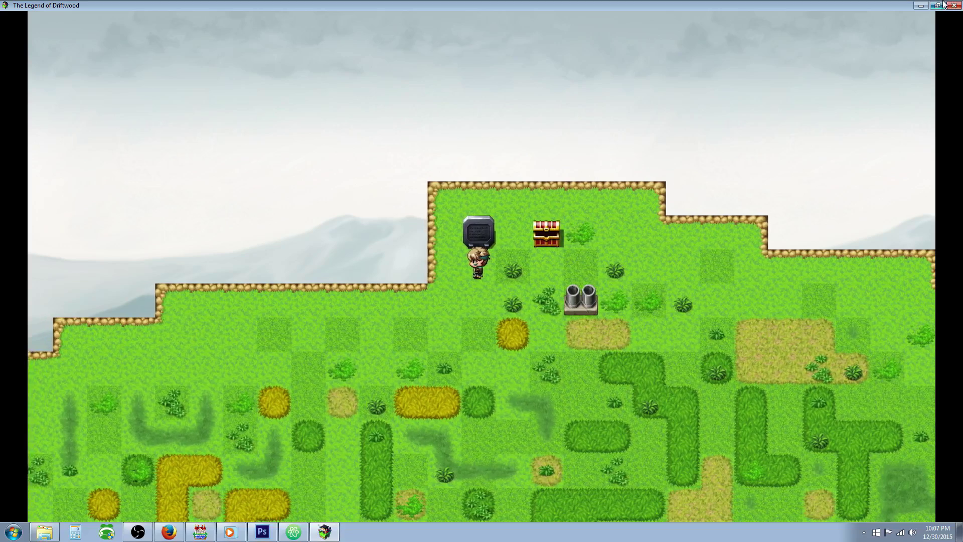
click(954, 6)
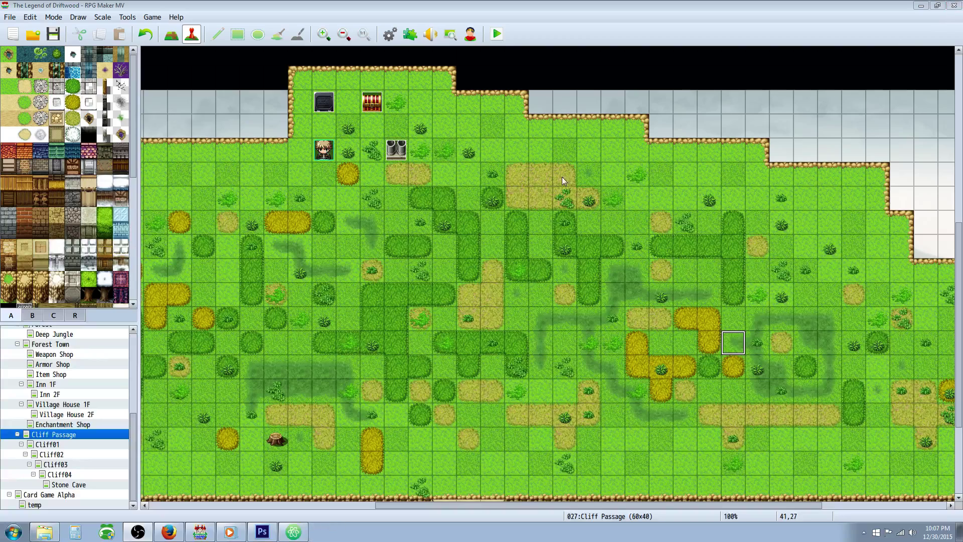
- In the Plugin Manager, scroll to and select the MrTS_SalvageItems plugin, which is ON
click(410, 34)
scroll(513, 300, down, 5)
scroll(513, 299, down, 6)
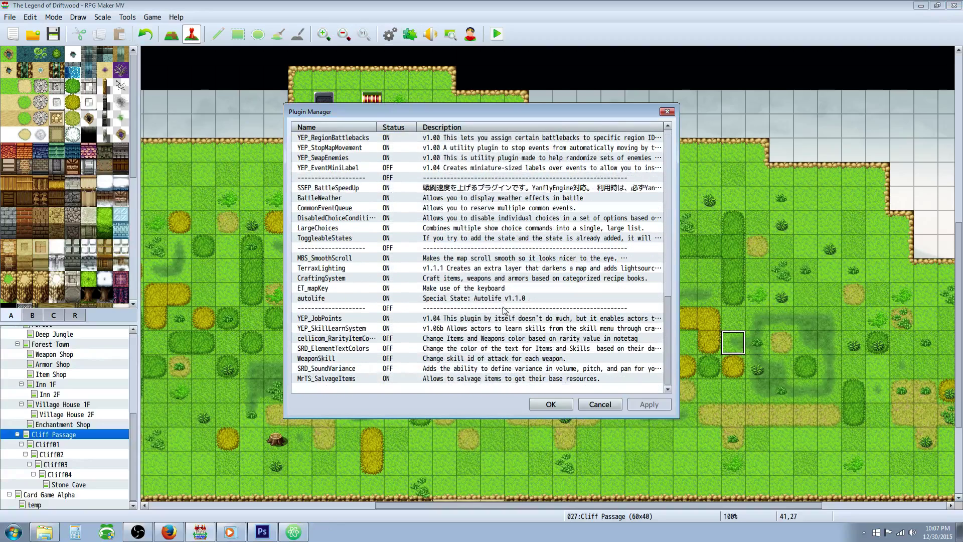
click(315, 380)
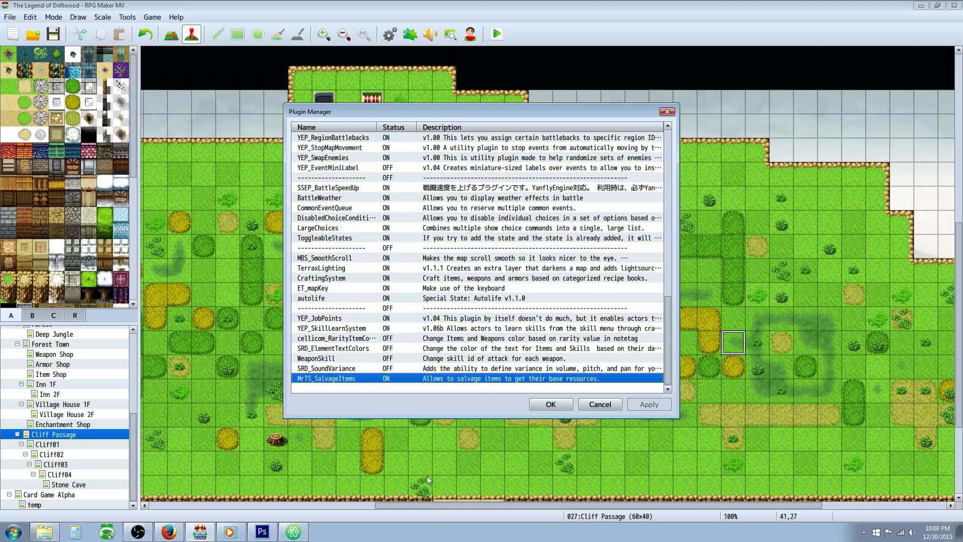
click(394, 310)
click(371, 360)
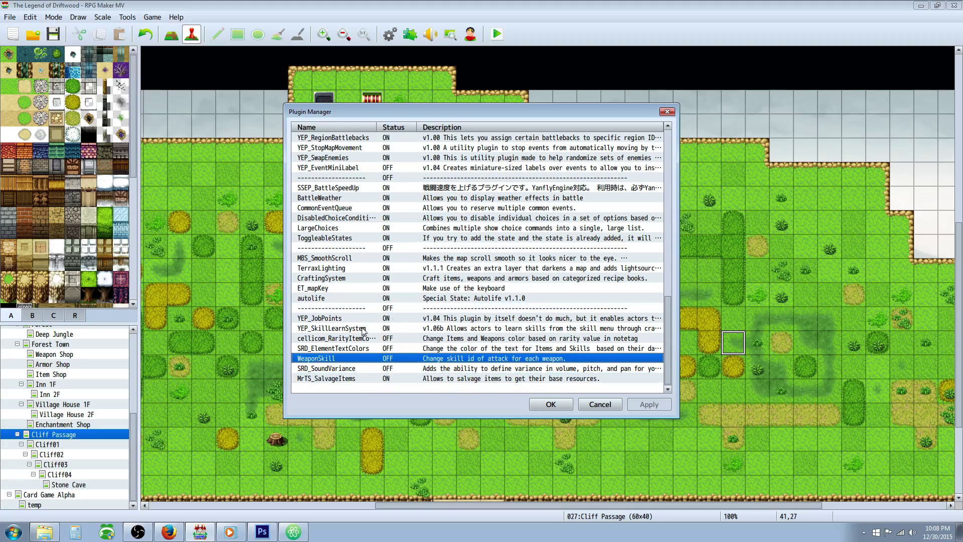
click(361, 383)
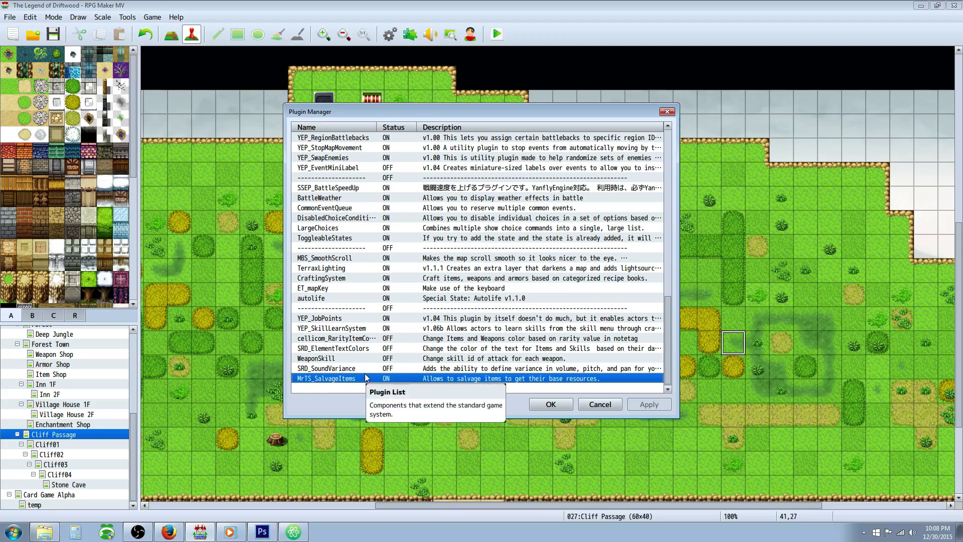
- Show the MrTS_SalvageItems help and highlight the <Salvage> opening tag
double_click(366, 378)
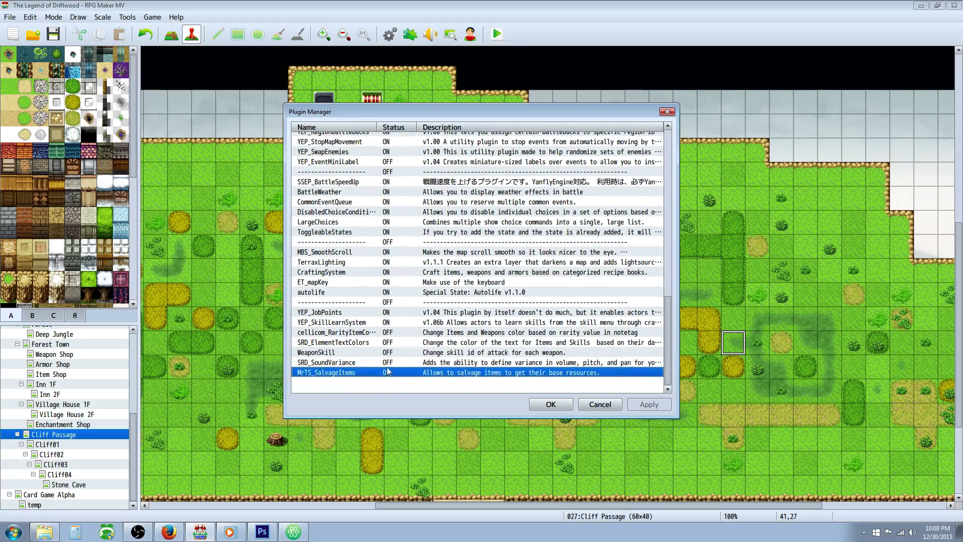
click(559, 187)
scroll(552, 210, down, 10)
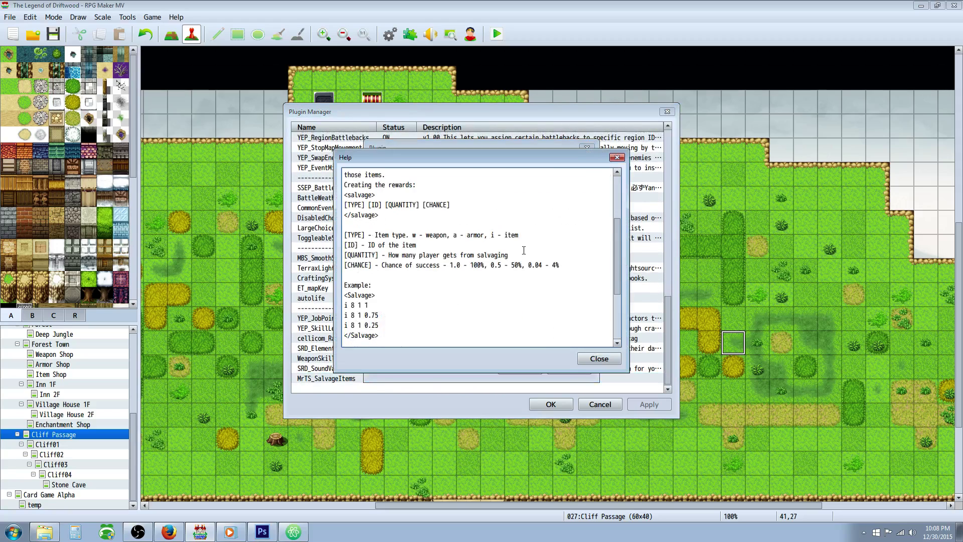
scroll(409, 251, up, 3)
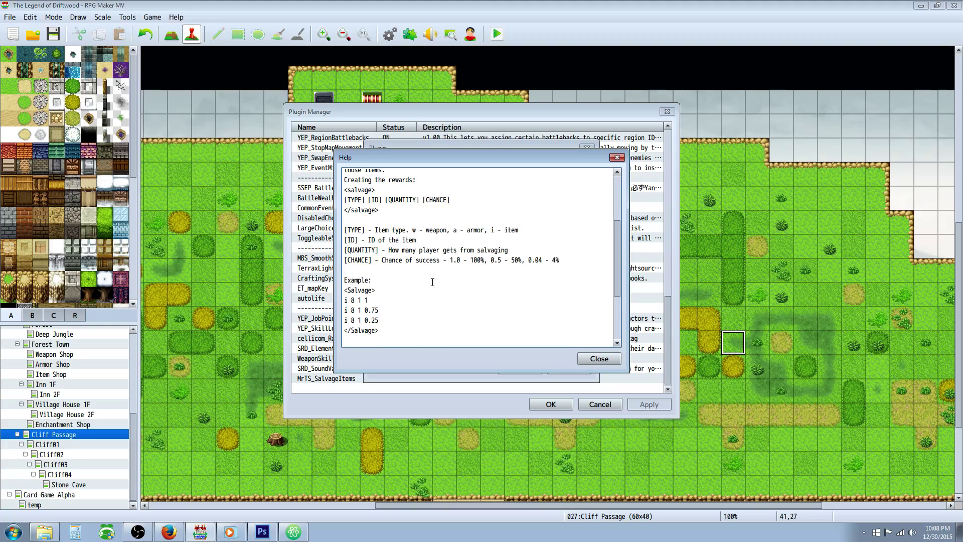
drag(373, 292, 343, 290)
click(390, 307)
- Highlight the example's item type, quantity, 0.75 chance and the closing </Salvage> tag
drag(348, 302, 344, 302)
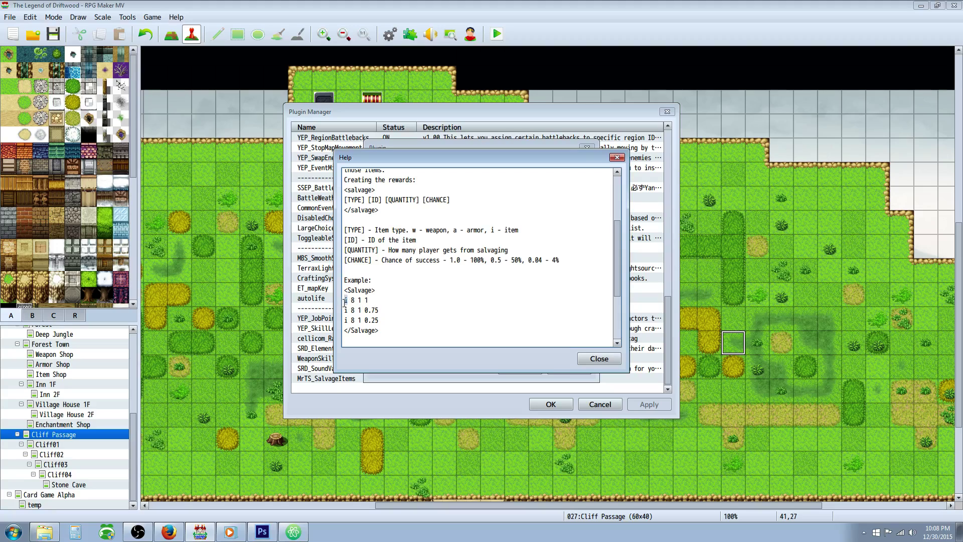
double_click(491, 230)
drag(453, 230, 423, 231)
click(353, 298)
double_click(358, 300)
drag(365, 300, 370, 300)
drag(379, 310, 365, 320)
scroll(500, 321, down, 2)
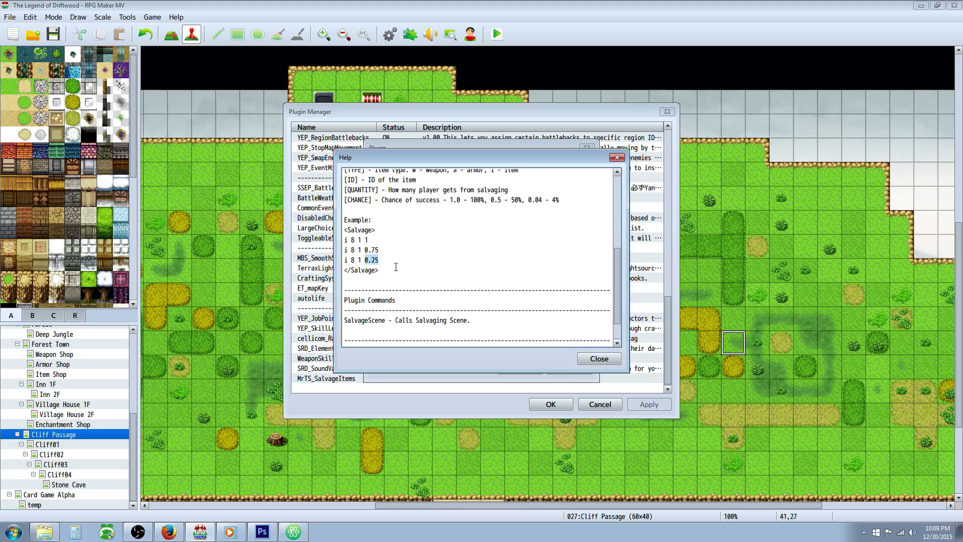
drag(396, 267, 331, 276)
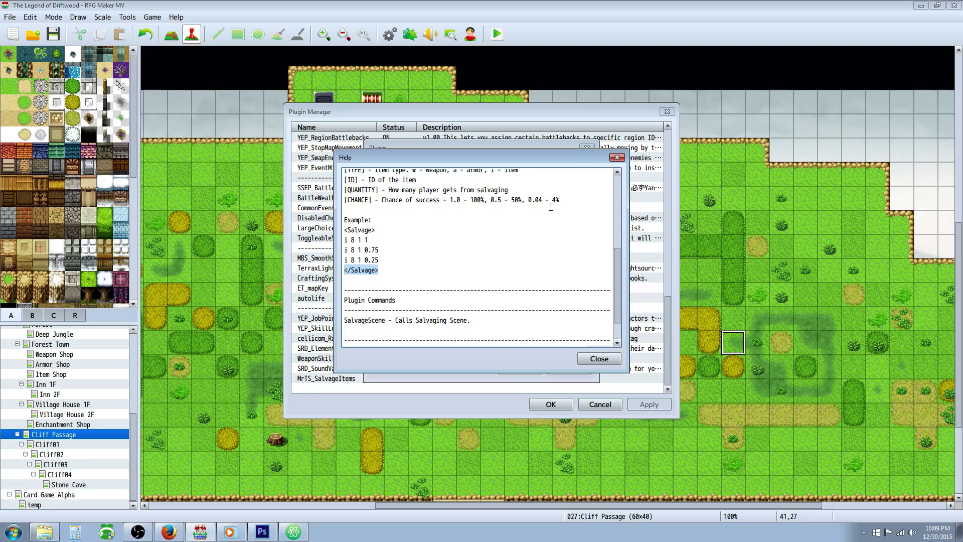
- Highlight the SalvageScene plugin command in the help text, then close the help window
click(348, 228)
drag(346, 229, 350, 229)
scroll(445, 298, down, 1)
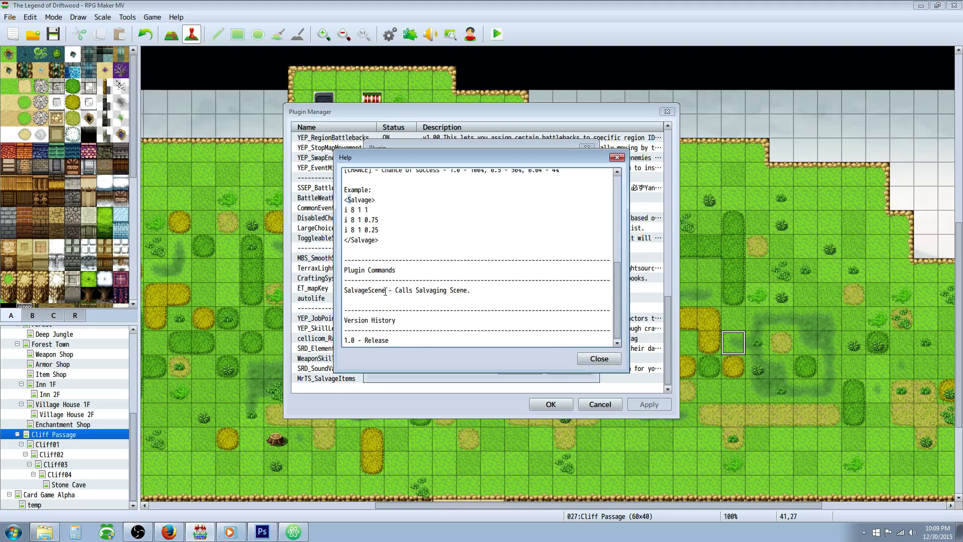
drag(386, 291, 344, 292)
click(390, 289)
drag(388, 290, 344, 290)
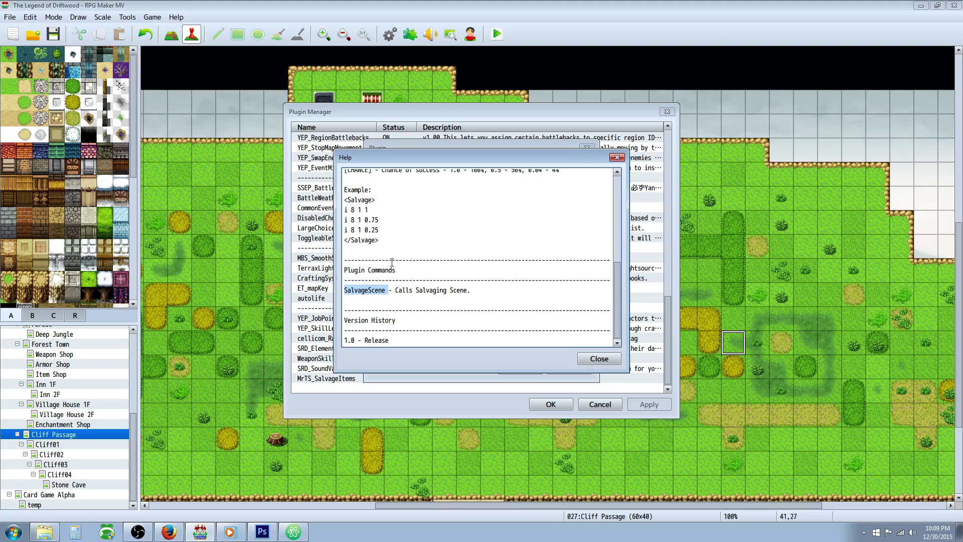
click(390, 290)
drag(386, 290, 345, 291)
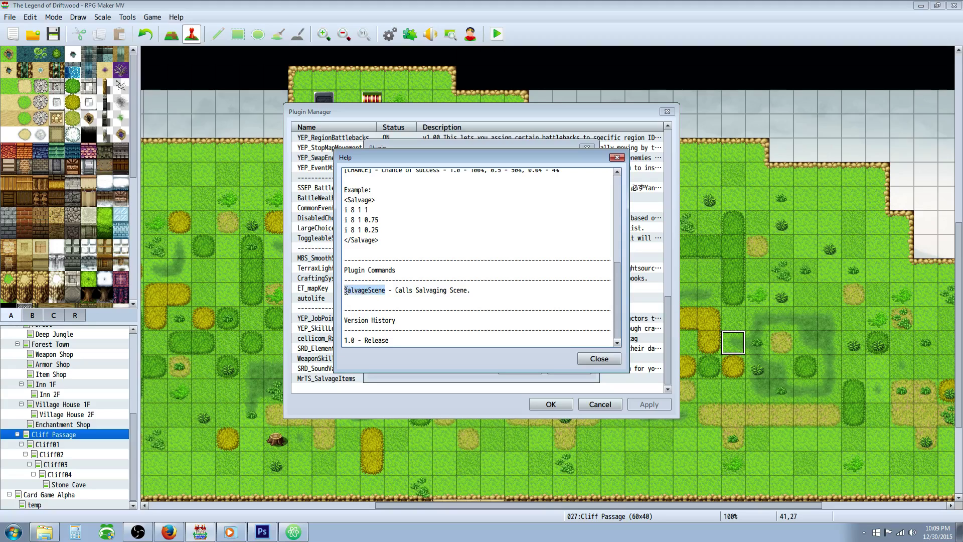
click(582, 358)
- Leave Command In Menu unchanged and keep the Command Name as Dismantle
double_click(480, 278)
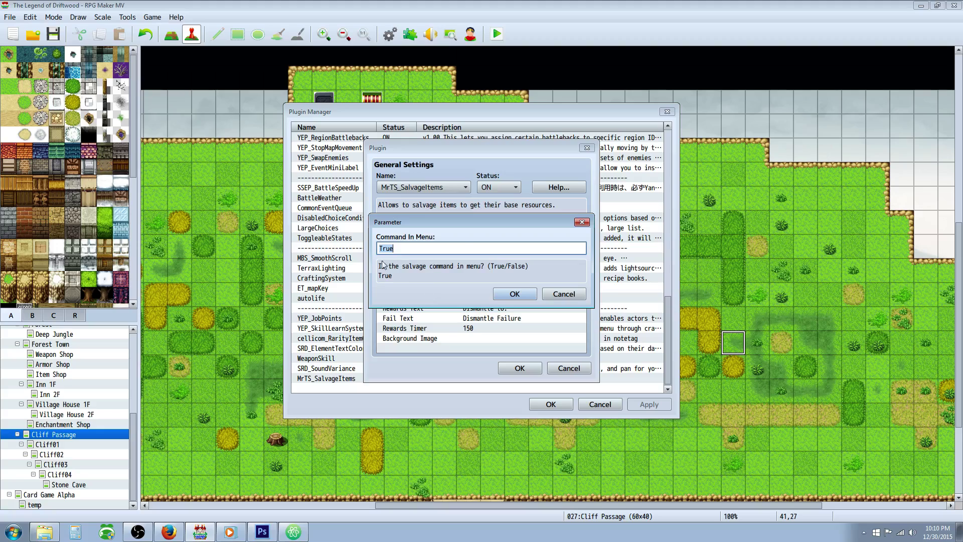
click(558, 298)
click(487, 288)
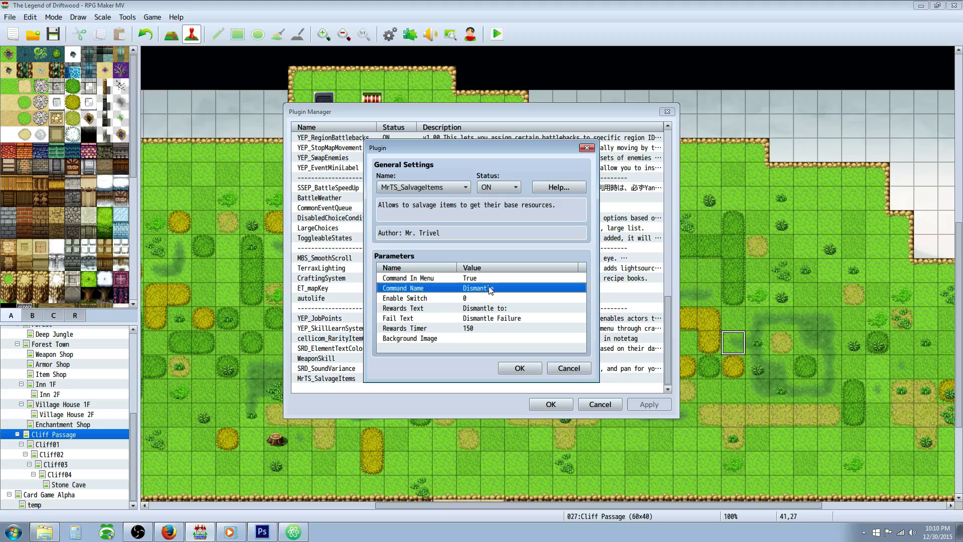
double_click(485, 289)
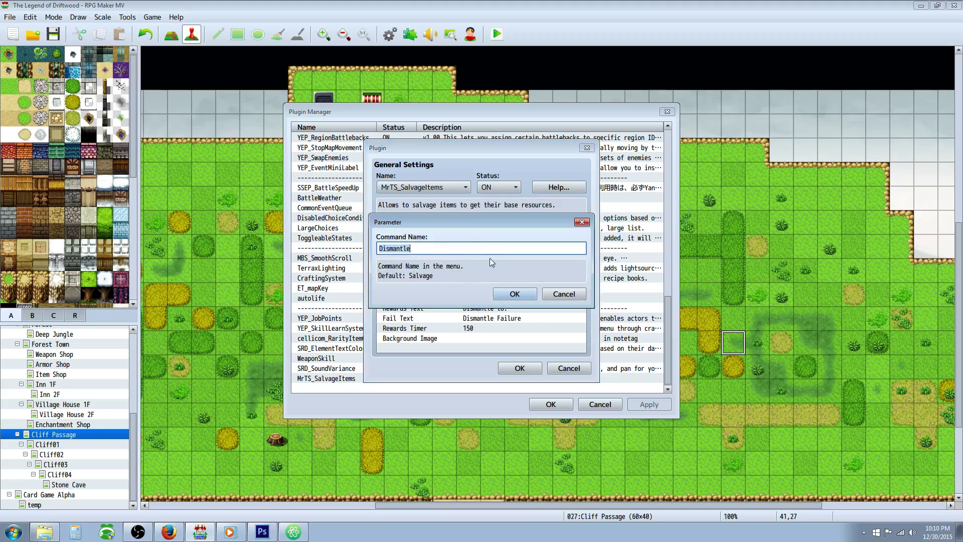
click(413, 278)
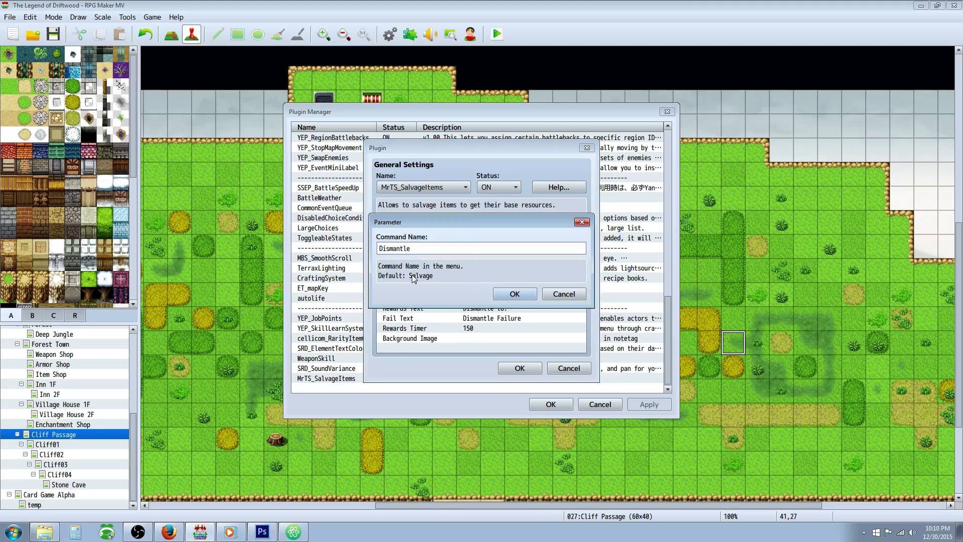
click(501, 292)
- Select the Enable Switch parameter in the list
click(459, 301)
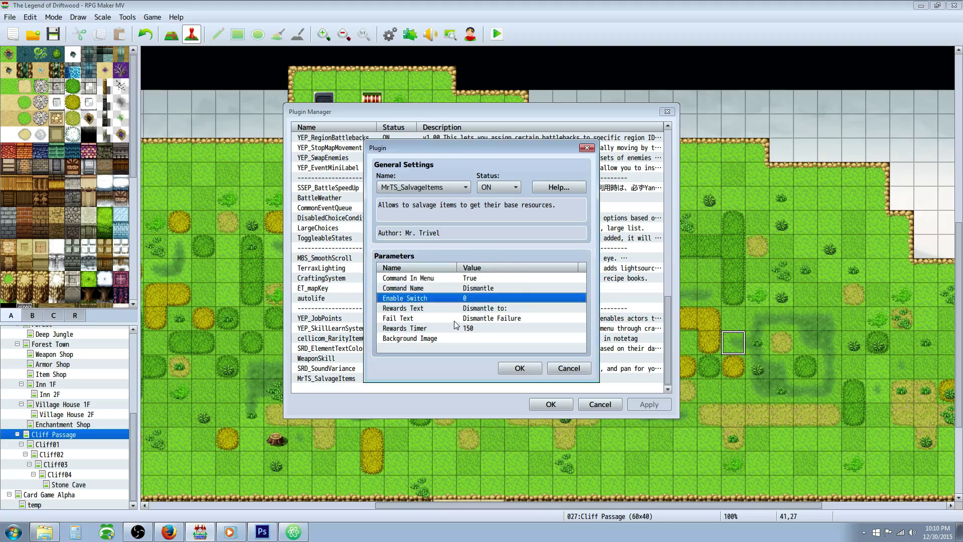
click(494, 309)
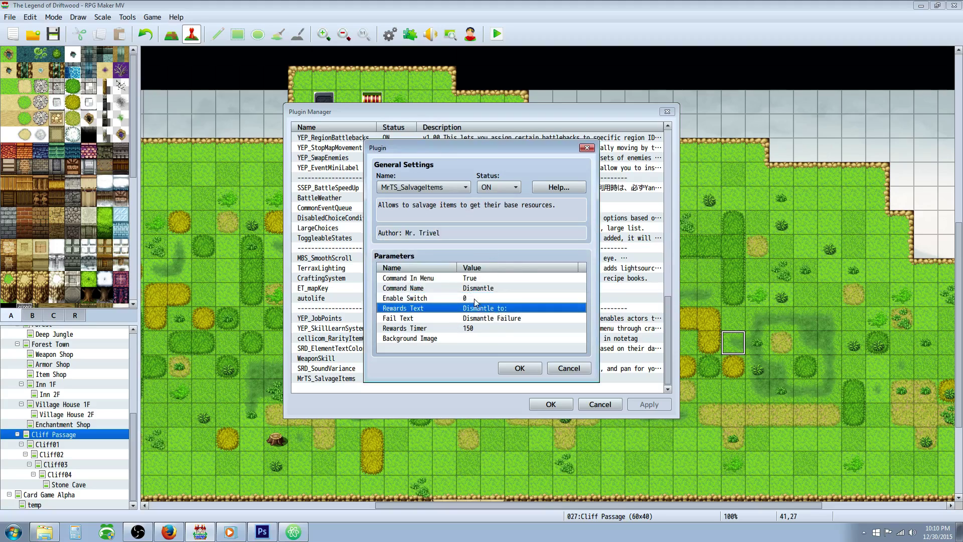
click(477, 300)
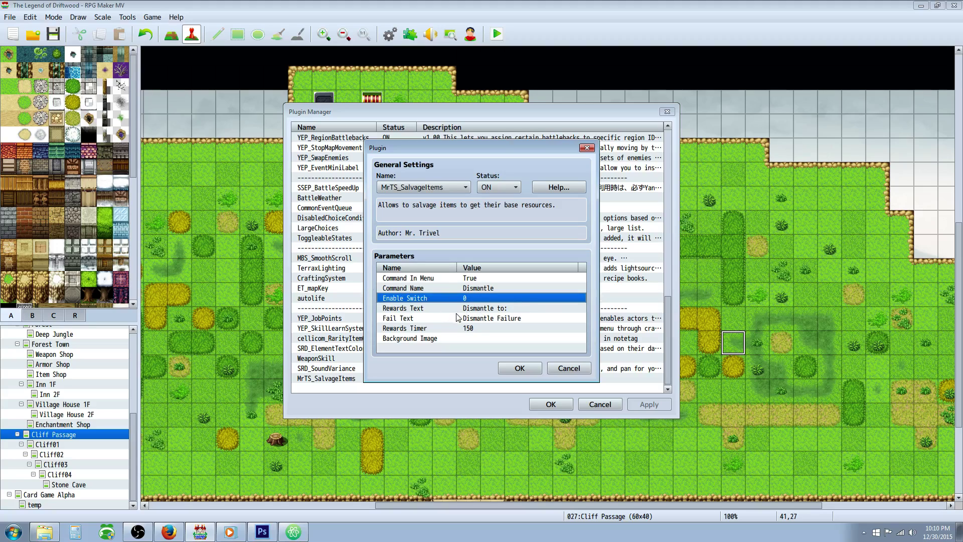
- Set the Enable Switch value to 0
double_click(471, 300)
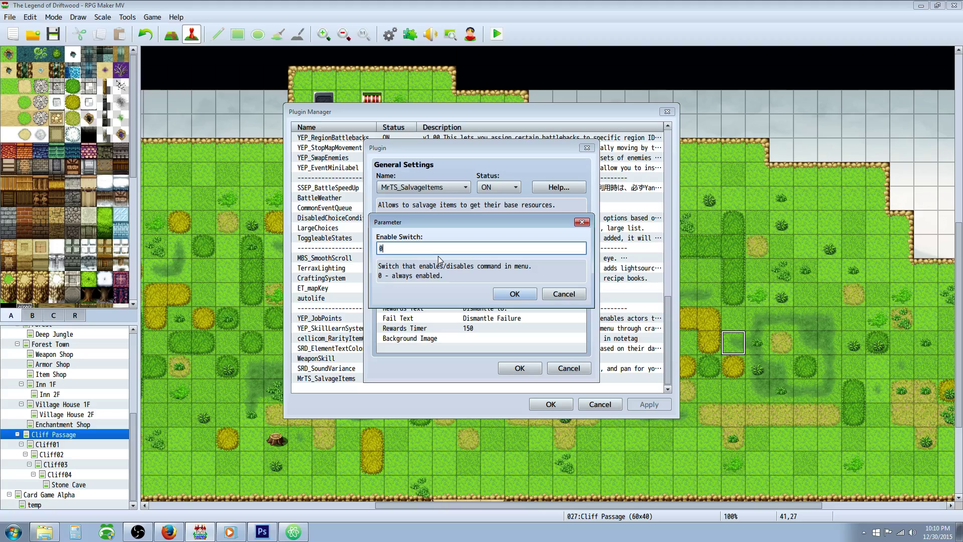
text(10)
key(BackSpace)
key(BackSpace)
text(0)
click(512, 293)
- Keep the Rewards Text as 'Dismantle to:' and the Fail Text as 'Dismantle Failure'
click(497, 309)
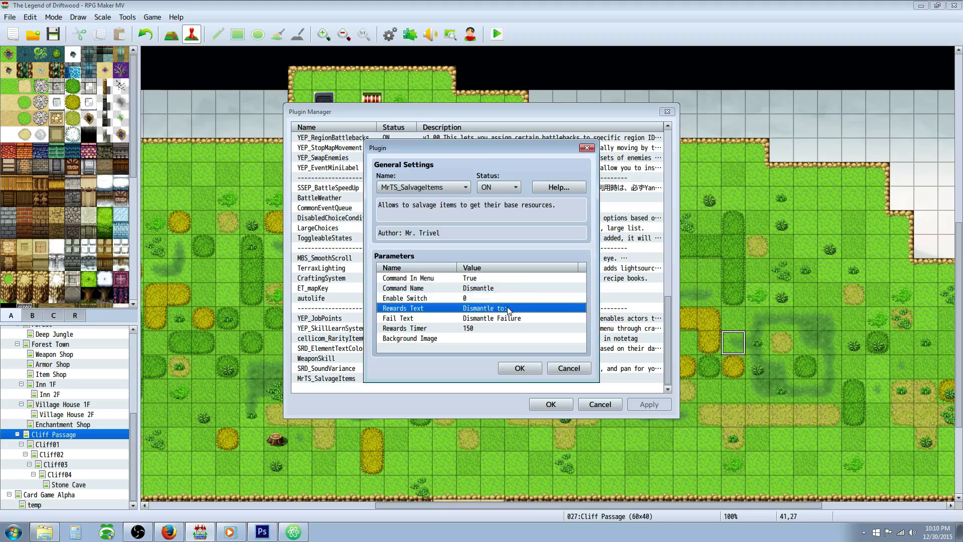
double_click(482, 310)
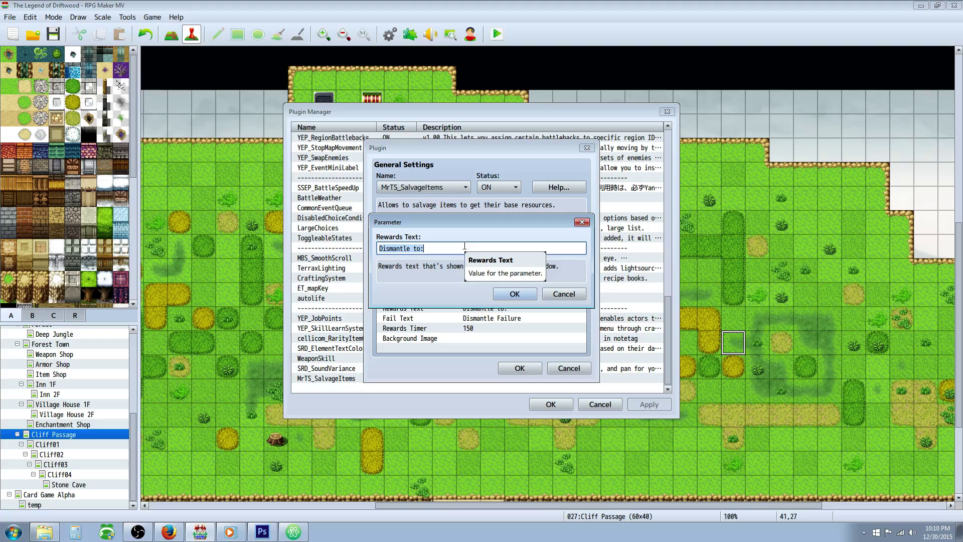
click(515, 294)
double_click(496, 319)
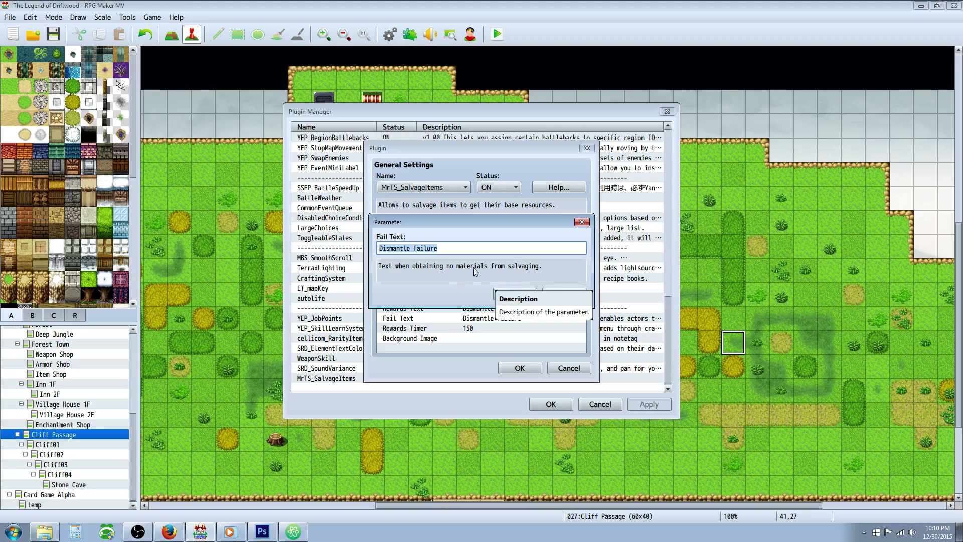
key(End)
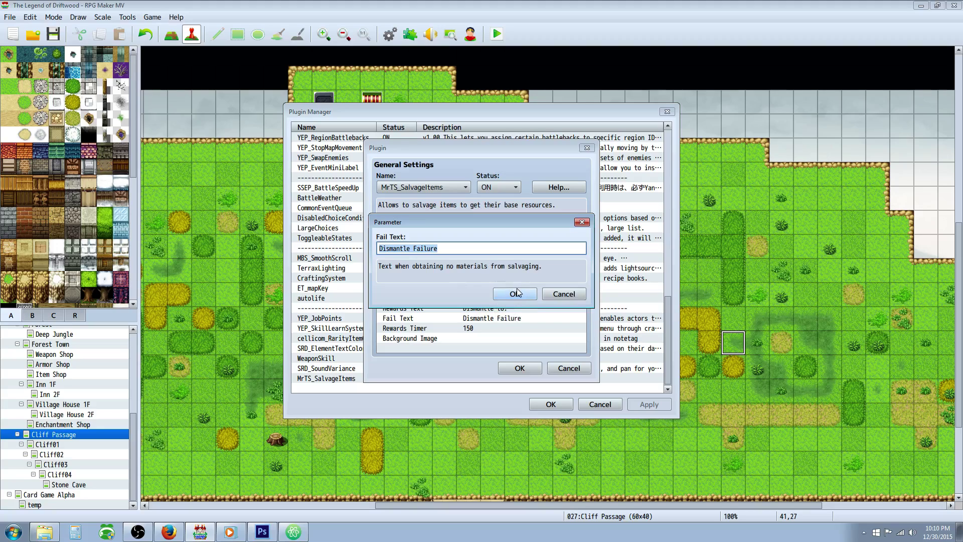
click(515, 294)
- Keep the Rewards Timer at 150 and Background Image empty, then confirm the plugin settings
click(484, 329)
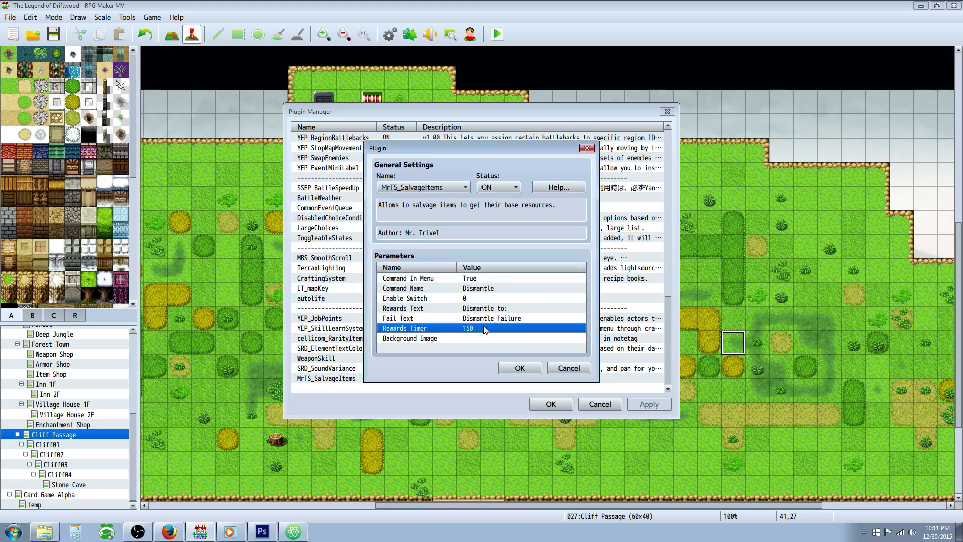
double_click(484, 329)
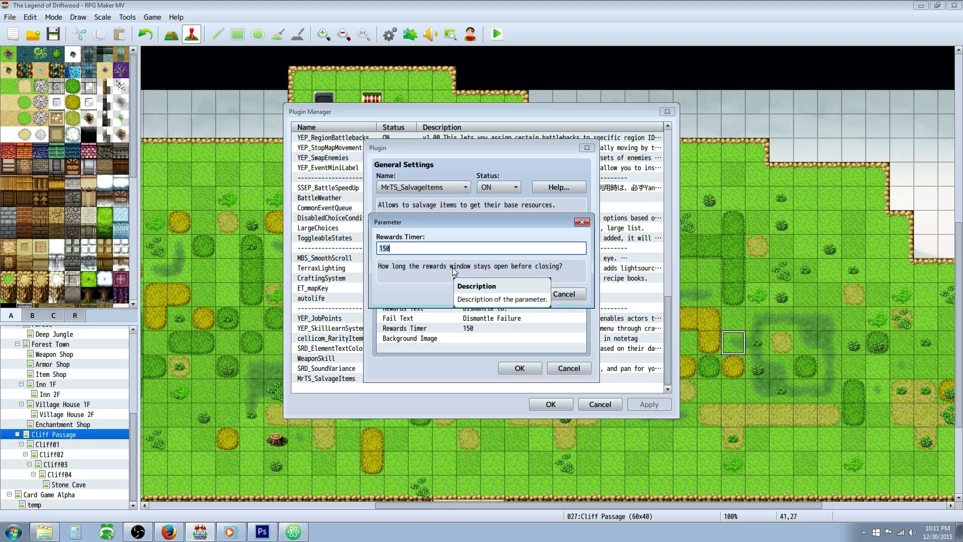
click(517, 294)
click(475, 338)
double_click(474, 339)
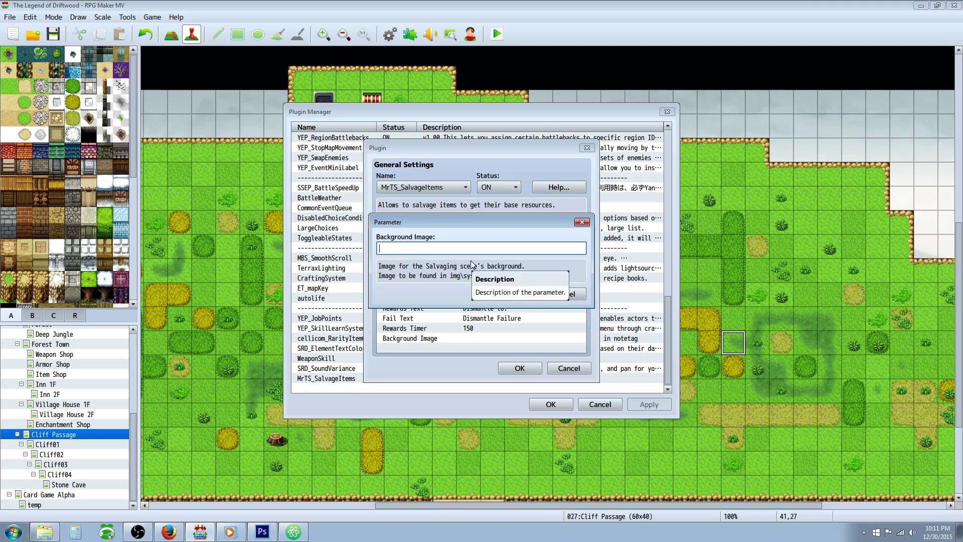
click(513, 297)
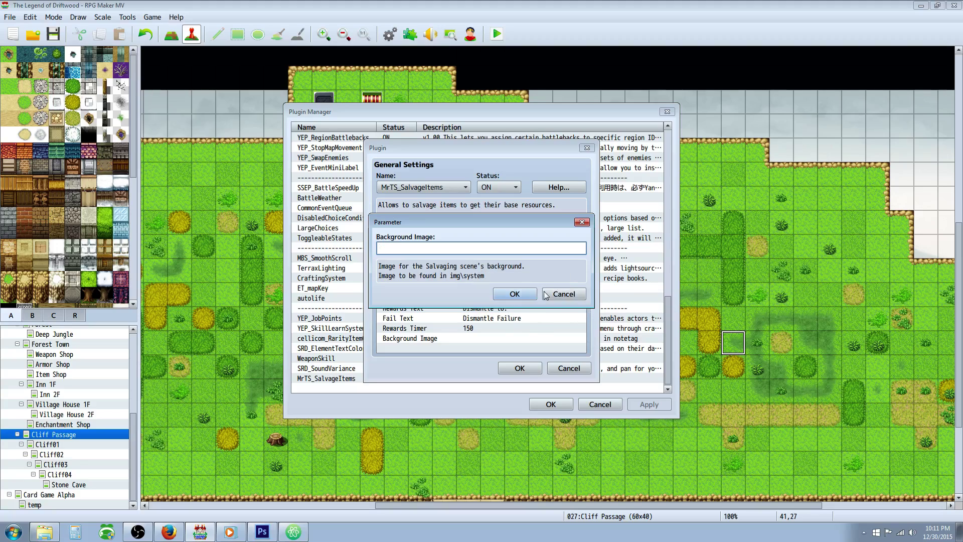
double_click(469, 338)
click(516, 295)
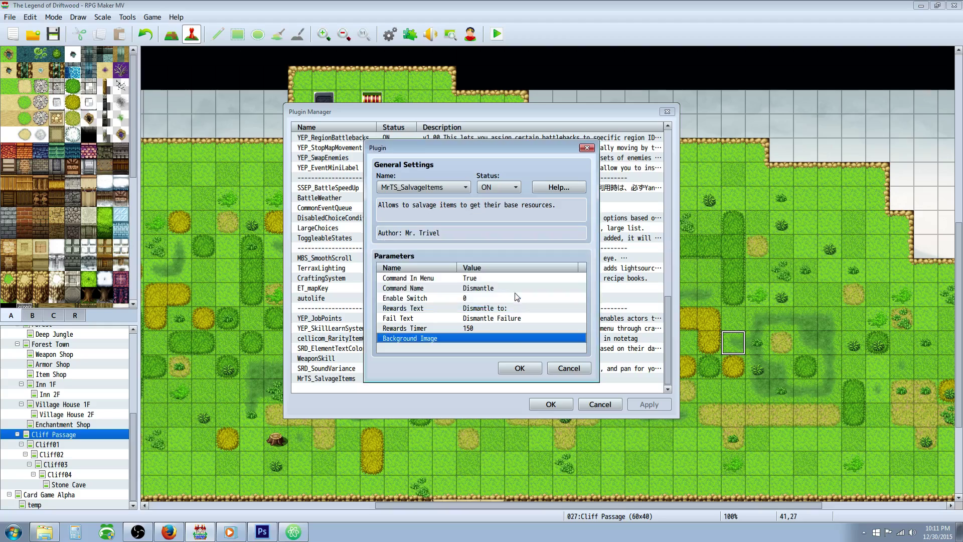
click(522, 371)
- Return to the map, open the Database on Seemingly Useless Junk, and add leading zeros to its first Salvage chances
click(550, 404)
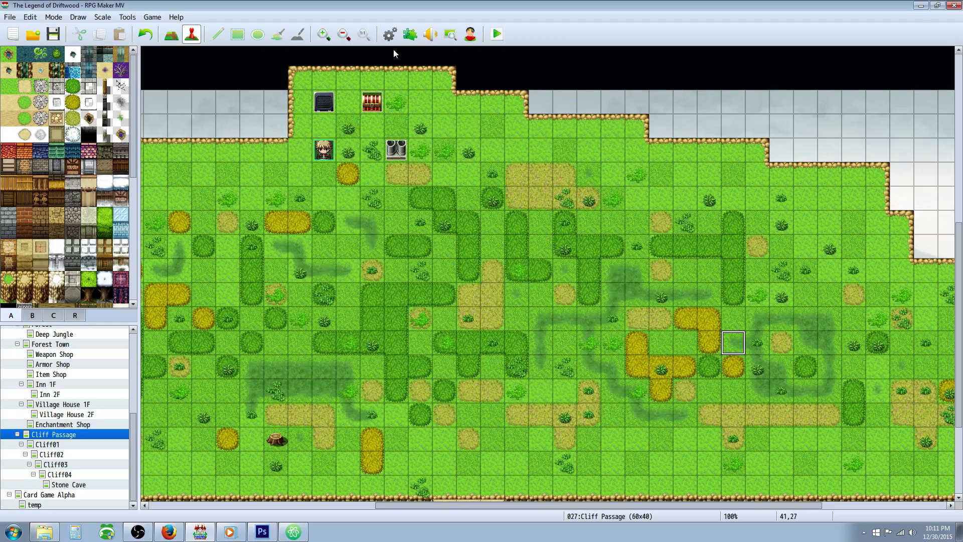
key(F9)
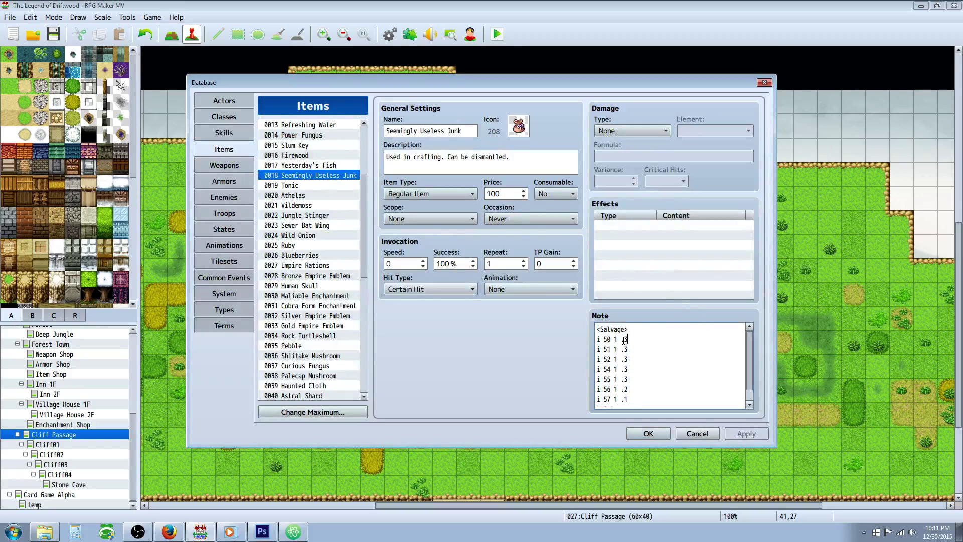
text(000)
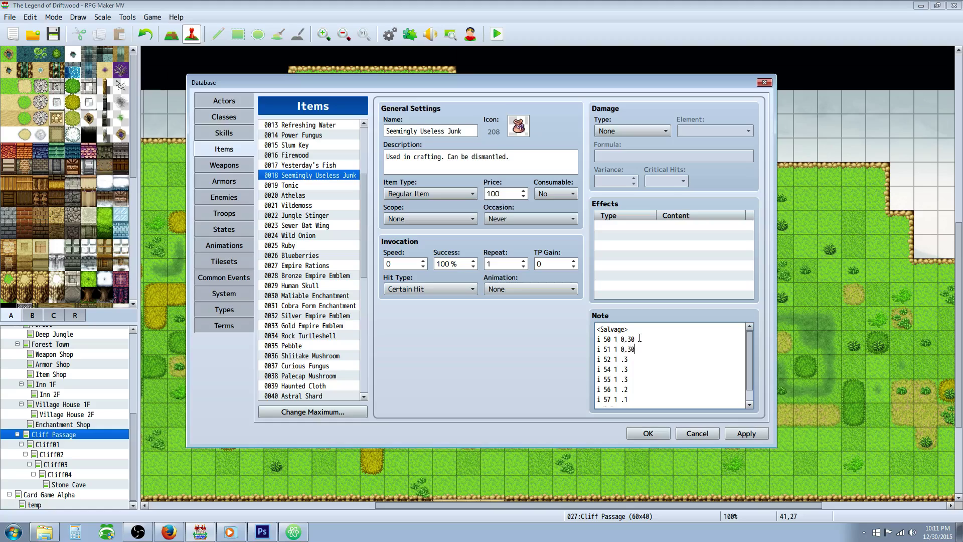
key(Down)
key(Left)
key(Left)
text(0)
key(End)
text(0)
- Rewrite the chances on the i 54–i 57 Salvage lines as 0.30, 0.30, 0.20 and 0.10
key(Down)
key(Left)
key(Left)
text(0.30)
key(Down)
key(Left)
key(Left)
text(0.30)
key(Down)
key(Left)
key(Left)
text(0)
key(End)
key(Down)
key(Left)
key(Left)
text(0.30)
key(Down)
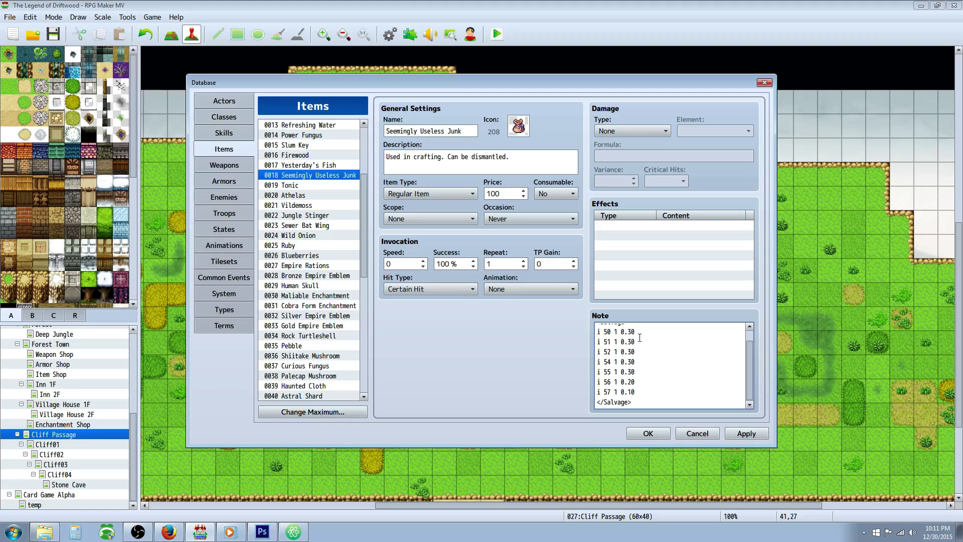
- Apply the edited Salvage note and move through the item list to Moldy Bread
click(747, 433)
click(322, 194)
scroll(323, 195, up, 2)
scroll(323, 195, up, 1)
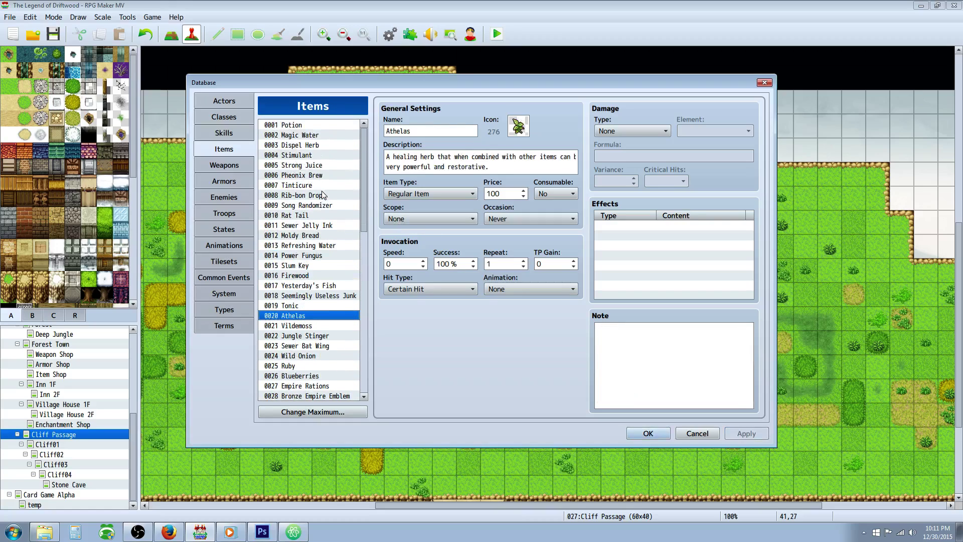
click(323, 194)
key(Up)
key(Up)
key(Down)
key(Down)
key(Down)
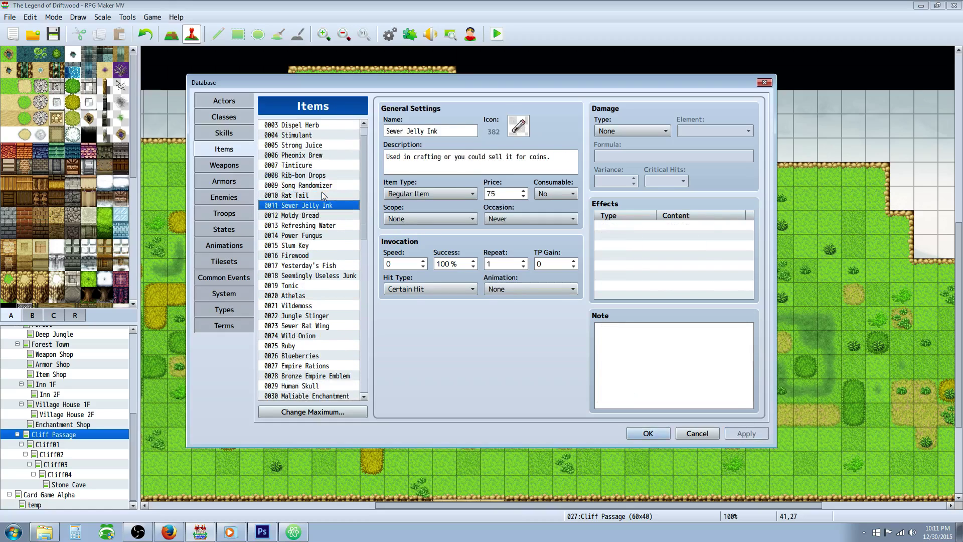
key(Down)
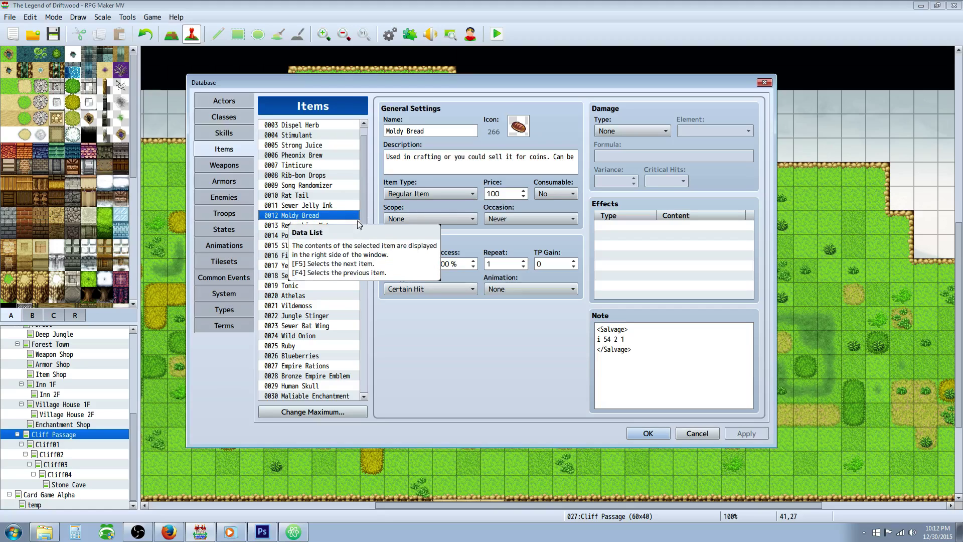
- Check that Moldy Bread's Salvage line item 54 is Fungal Matter, then browse on to Bone Chip
click(629, 340)
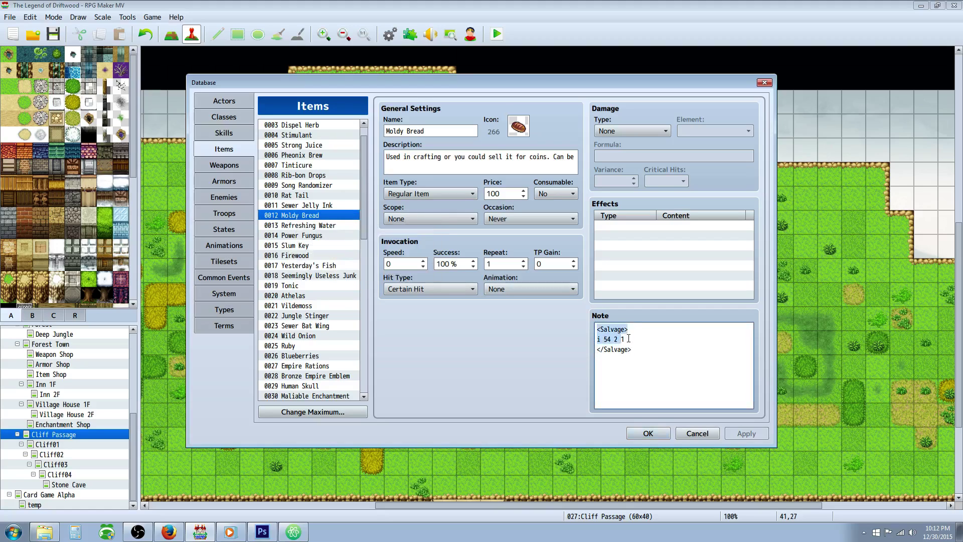
click(617, 339)
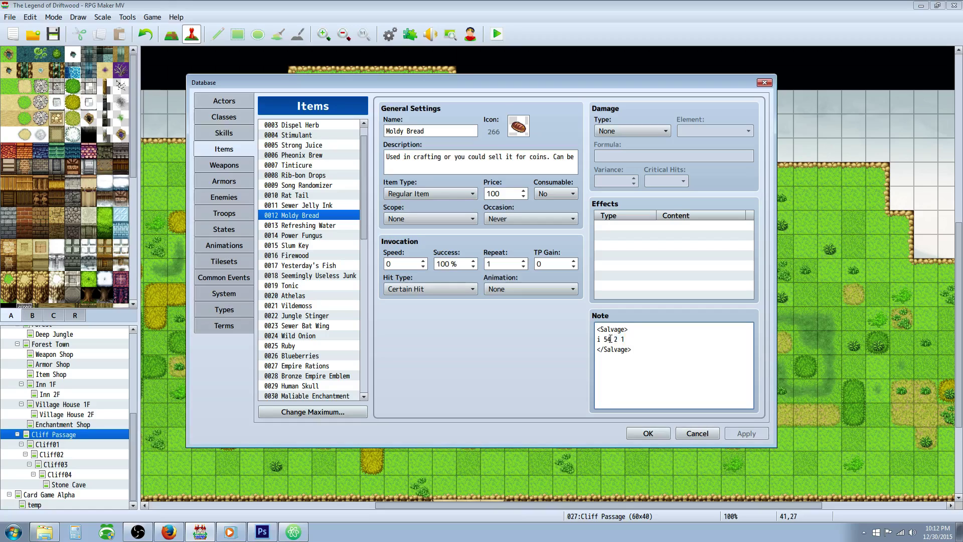
drag(612, 339, 603, 340)
scroll(294, 355, down, 9)
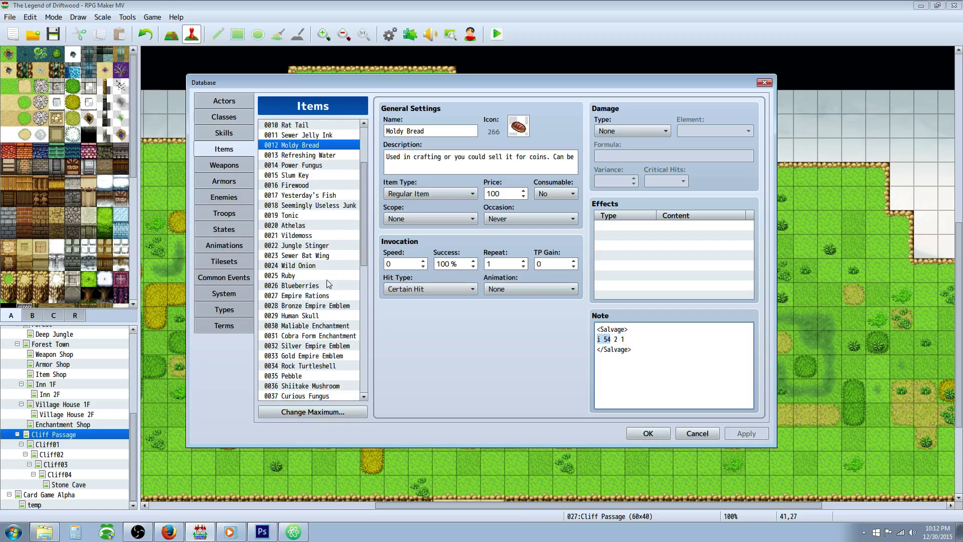
click(296, 356)
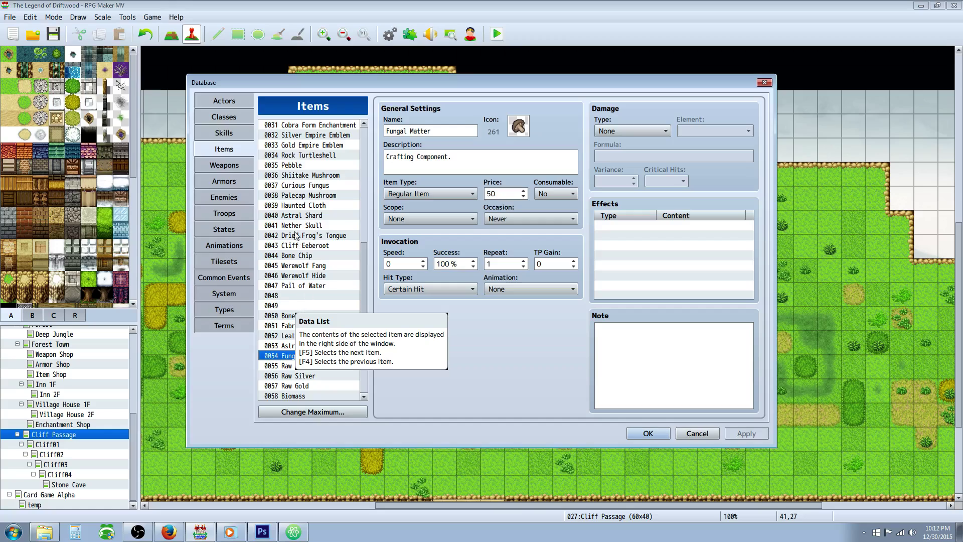
click(315, 186)
click(313, 236)
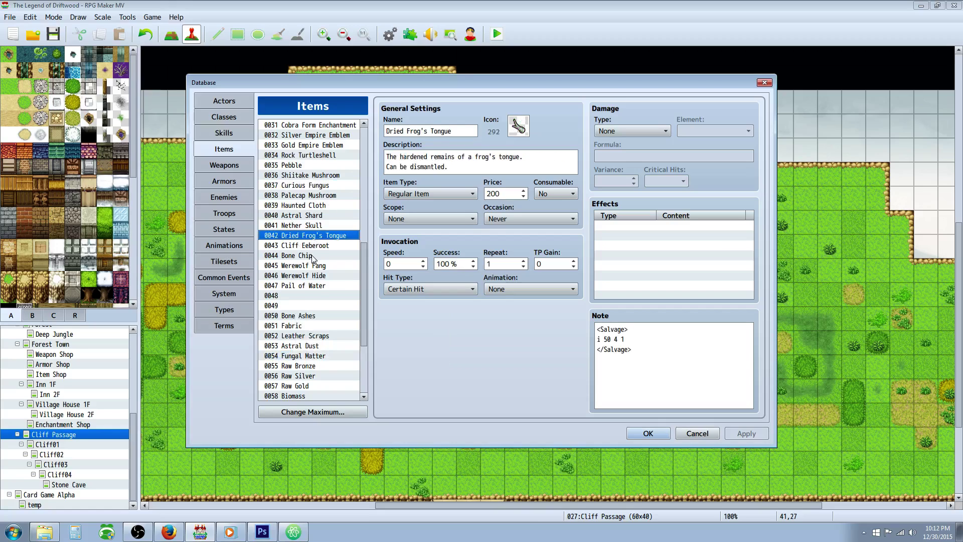
click(314, 256)
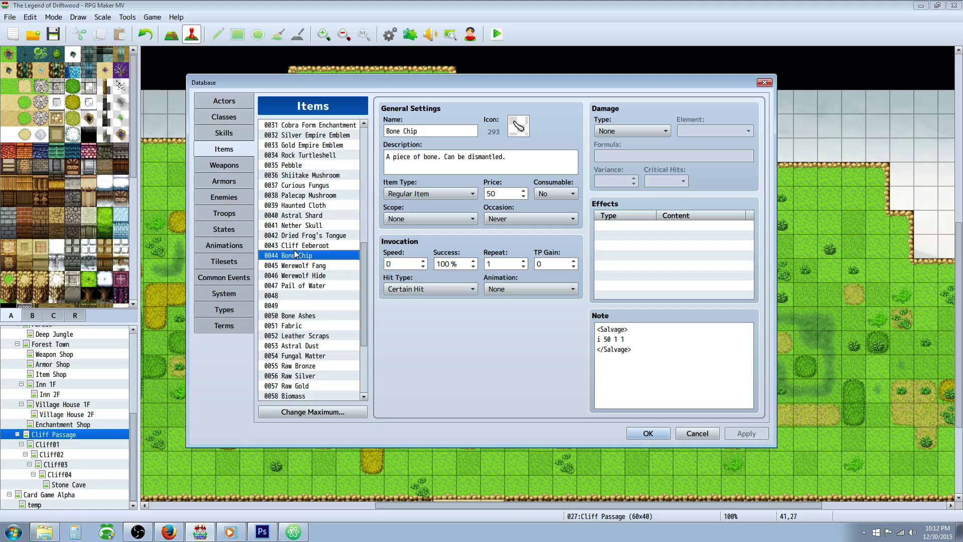
- Examine Bone Chip's Salvage note, including its item number 50 line
click(632, 346)
key(ctrl+a)
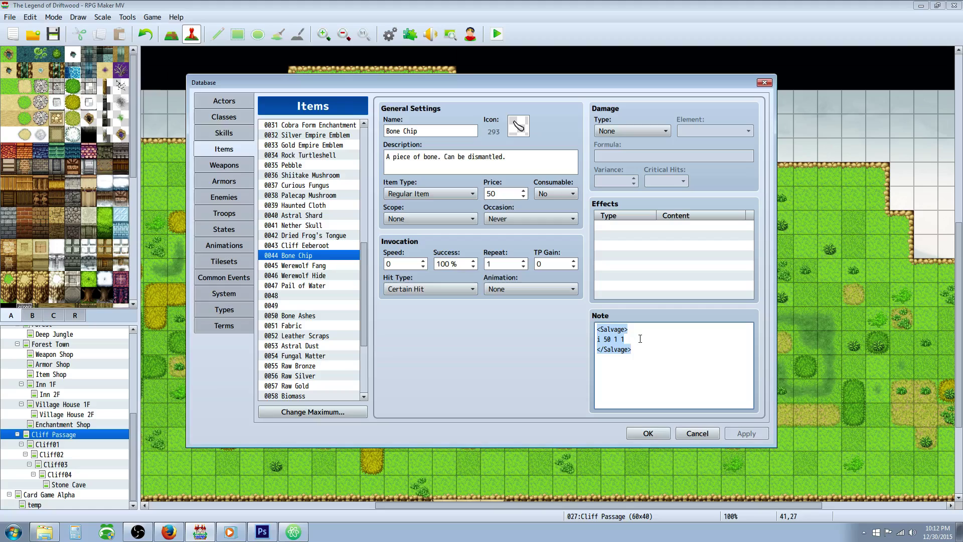
drag(629, 329, 596, 329)
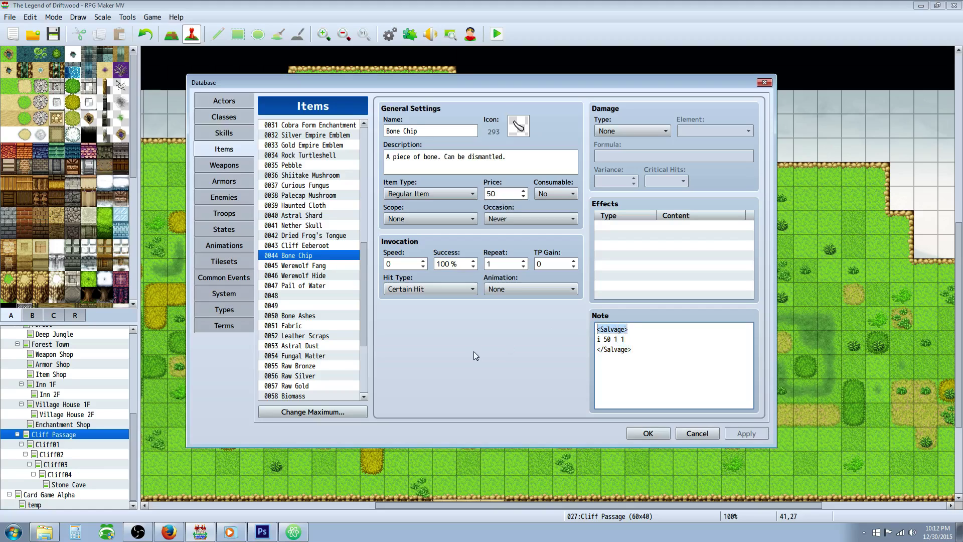
double_click(599, 339)
key(Right)
key(Right)
- Browse to Werewolf Fang and examine its Salvage note line i 50 3 1
click(278, 126)
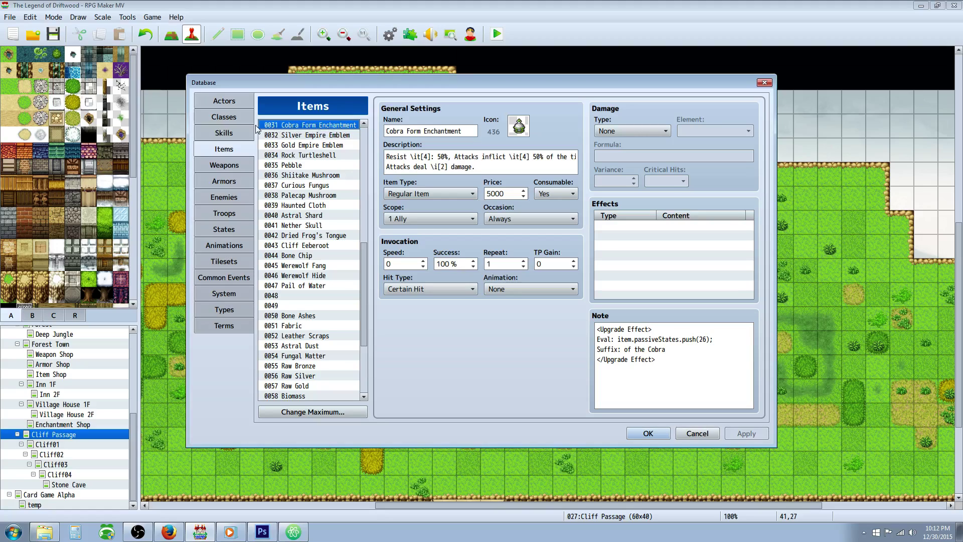
click(276, 316)
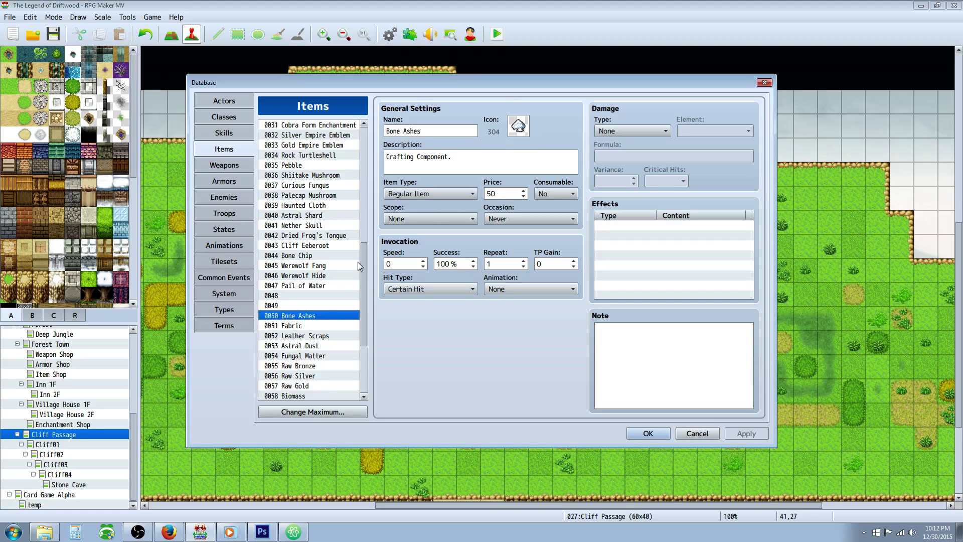
click(314, 246)
click(322, 266)
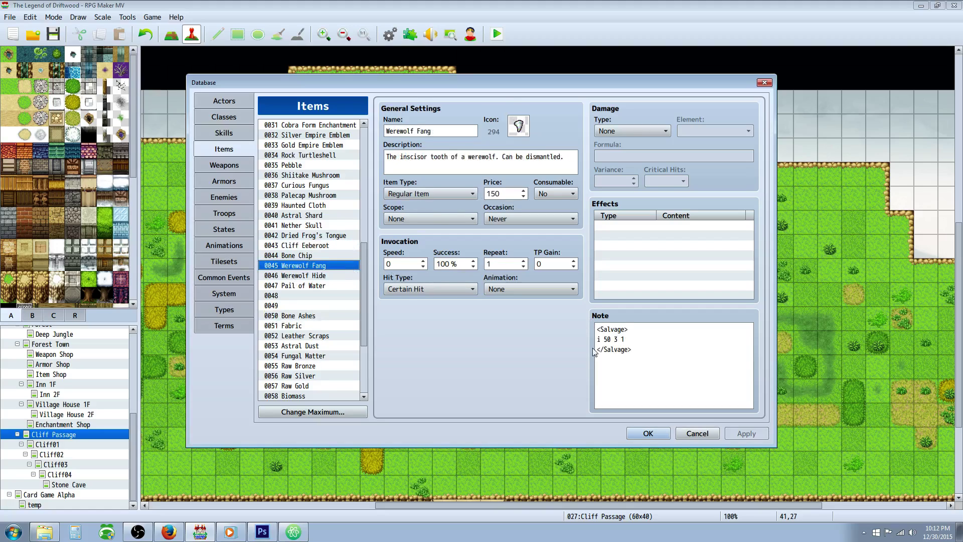
click(616, 335)
key(ctrl+a)
click(616, 337)
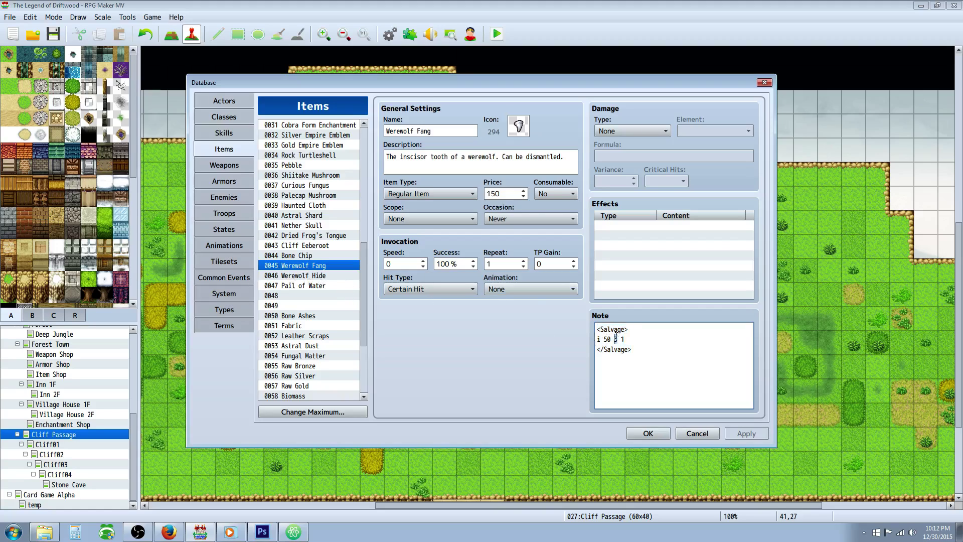
click(623, 339)
double_click(615, 338)
double_click(610, 339)
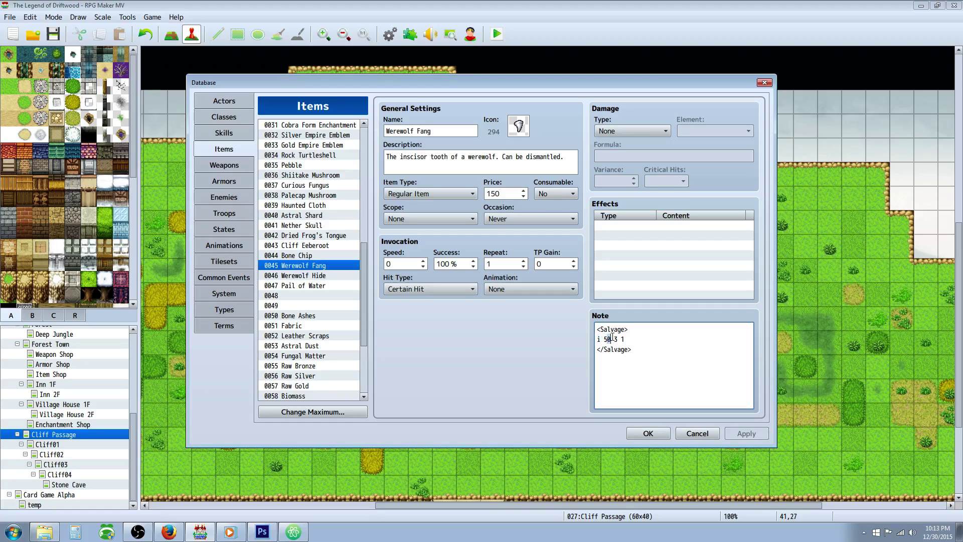
- Return to Seemingly Useless Junk and select all of its Salvage note text
click(306, 285)
scroll(309, 285, down, 2)
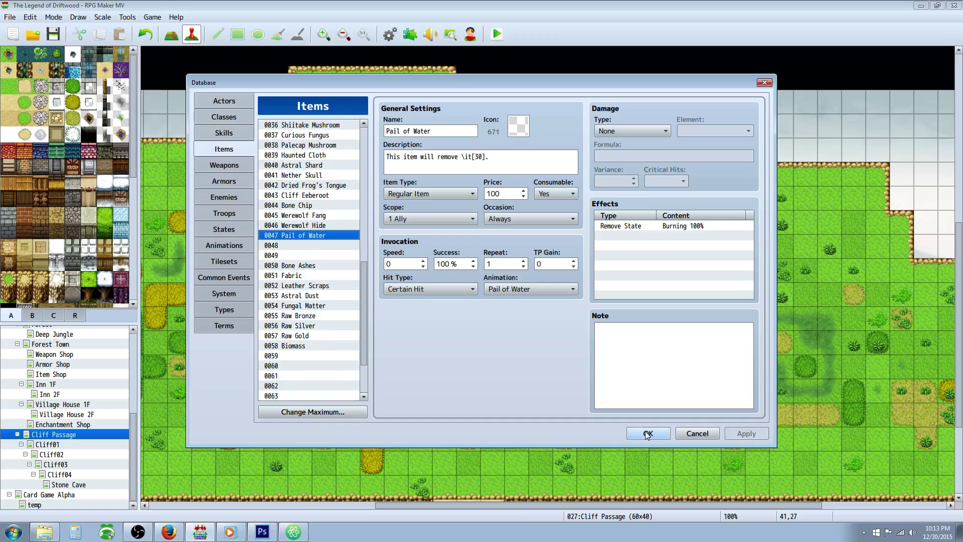
scroll(286, 255, up, 3)
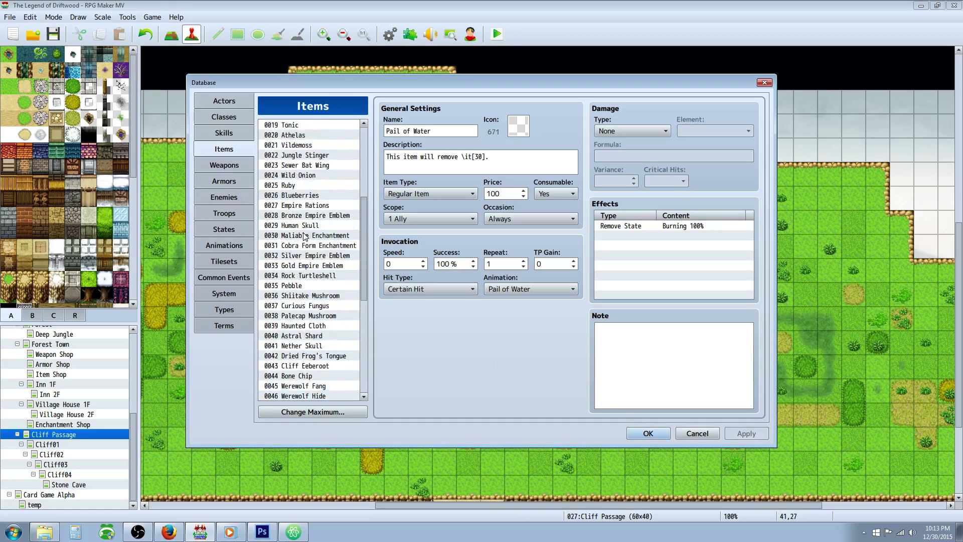
scroll(306, 236, up, 2)
click(307, 155)
click(640, 340)
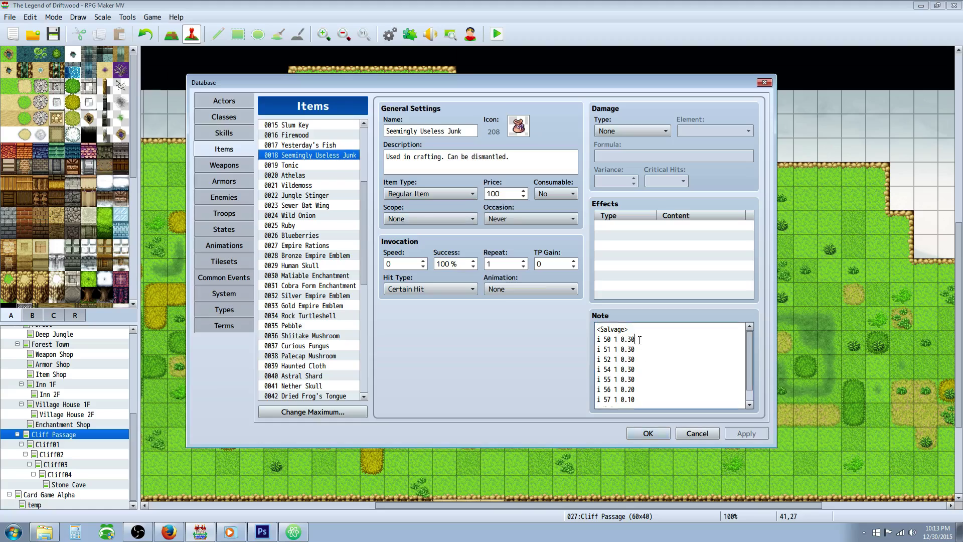
key(ctrl+a)
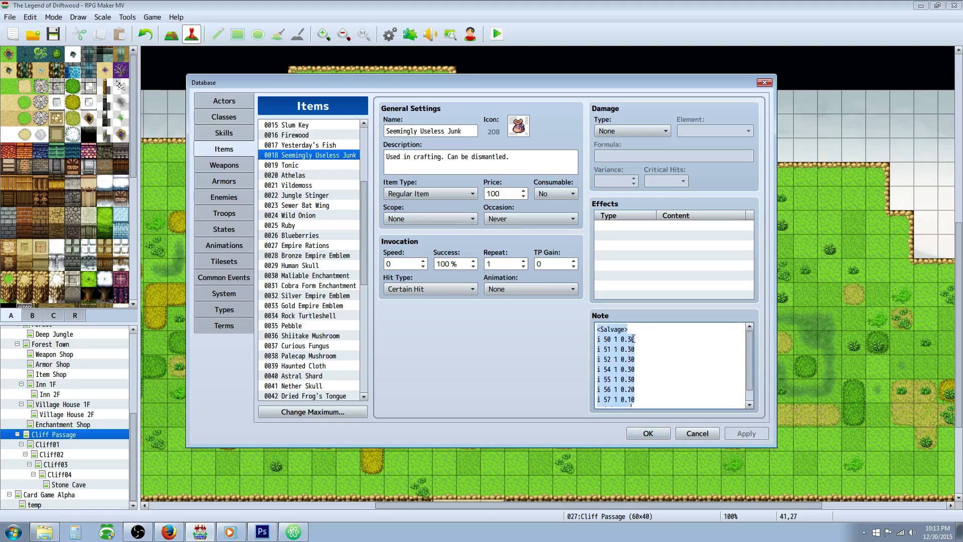
- Close the Database with OK, start a playtest, and briefly open and close the salvage menu
click(649, 433)
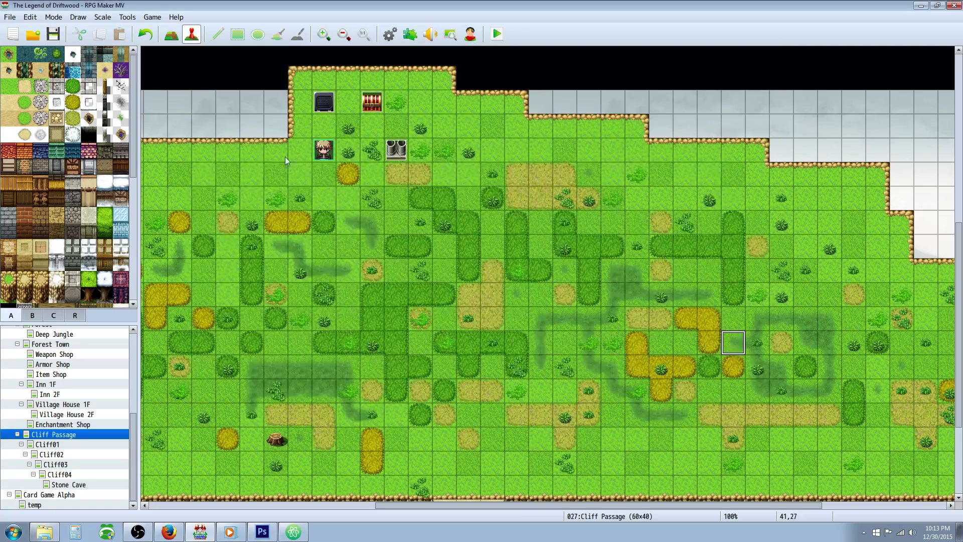
click(495, 32)
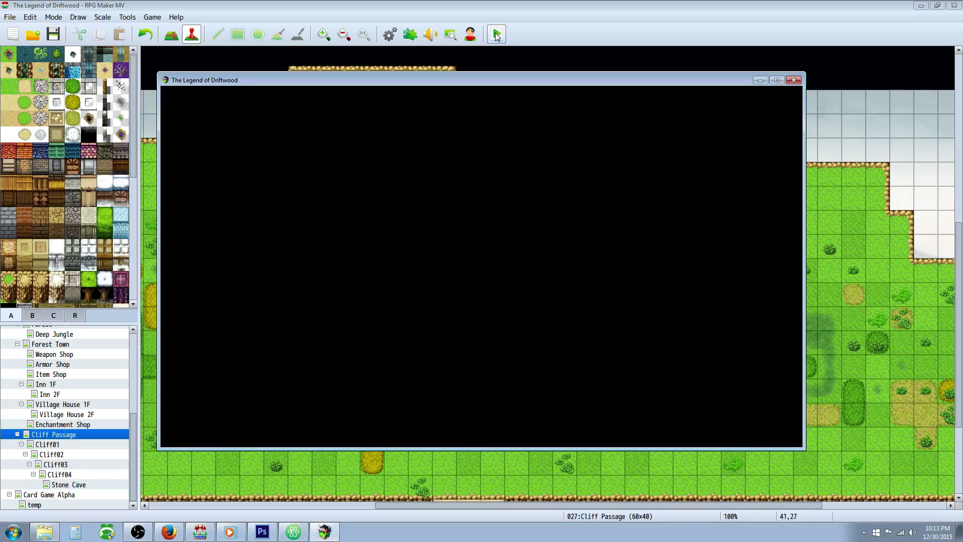
key(Return)
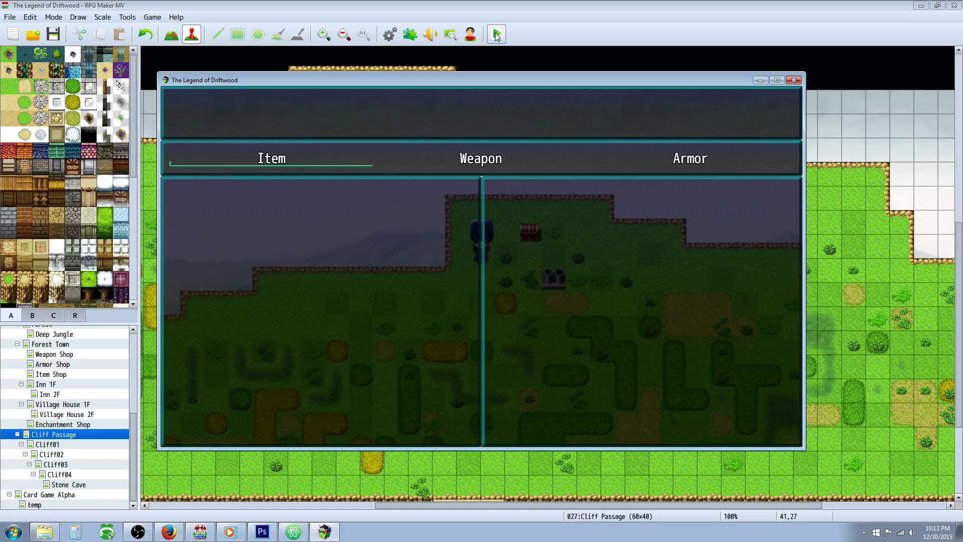
key(Right)
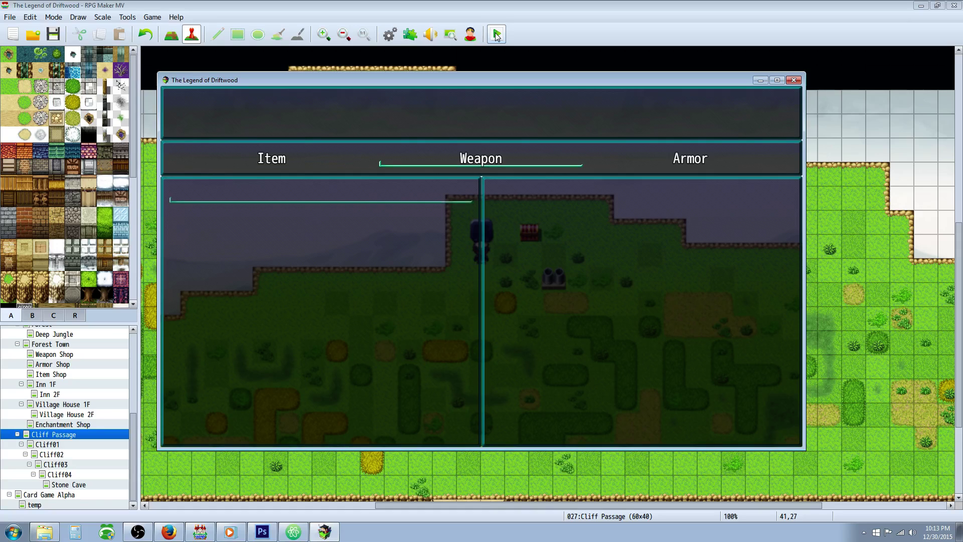
key(Escape)
- Walk the player to the chest and open it for salvage supplies
key(Right)
key(Up)
key(Left)
key(Return)
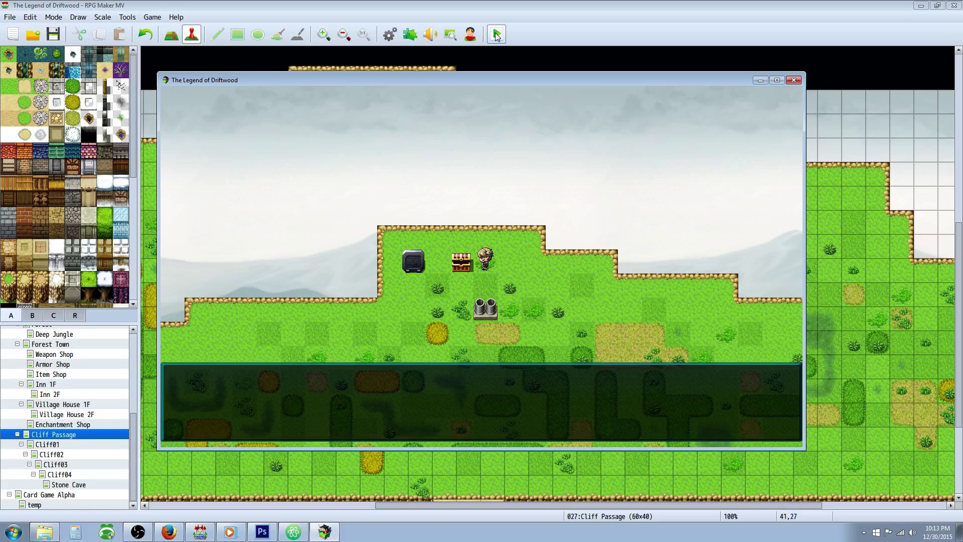
key(Return)
key(Down)
key(Left)
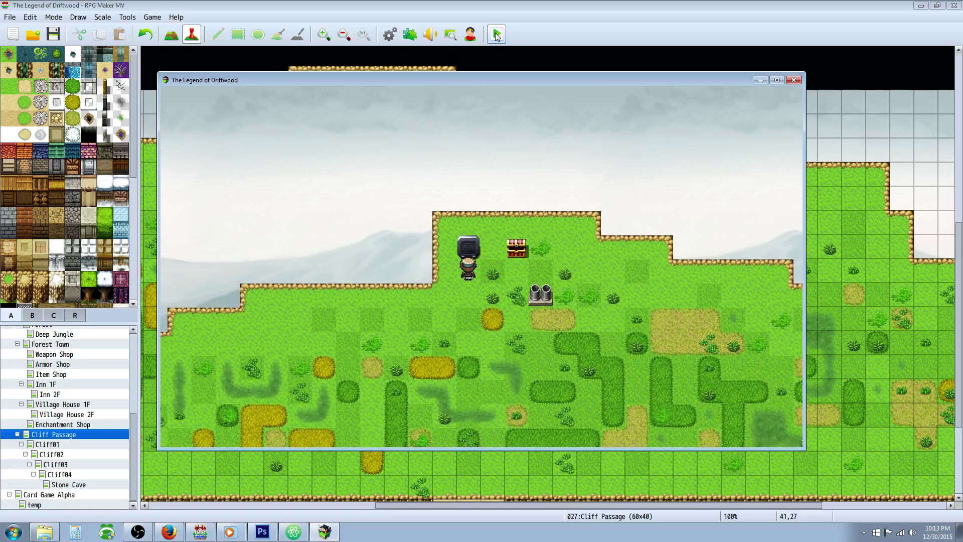
- Open the salvage menu and dismantle Seemingly Useless Junk, reviewing the component results
key(Escape)
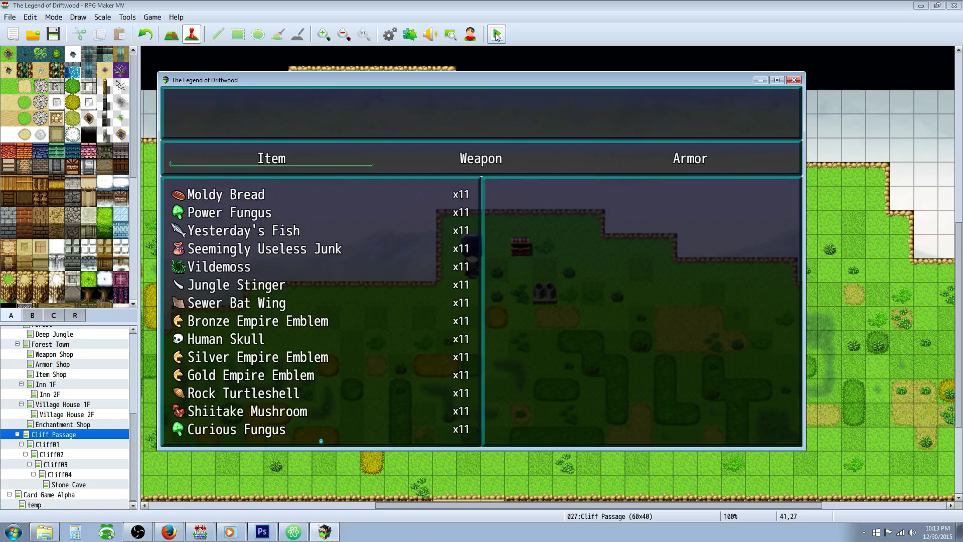
key(Return)
key(Down)
key(Down)
key(Down)
key(Return)
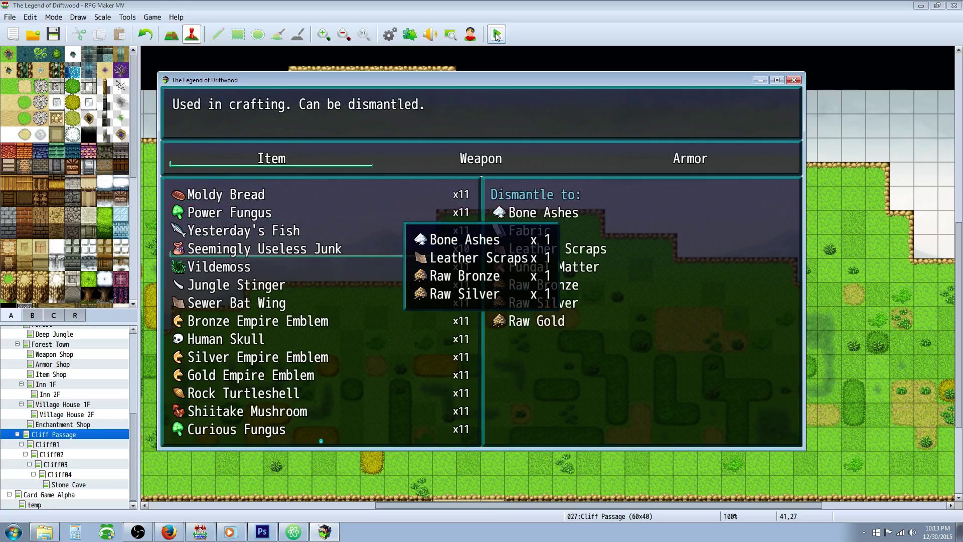
key(Return)
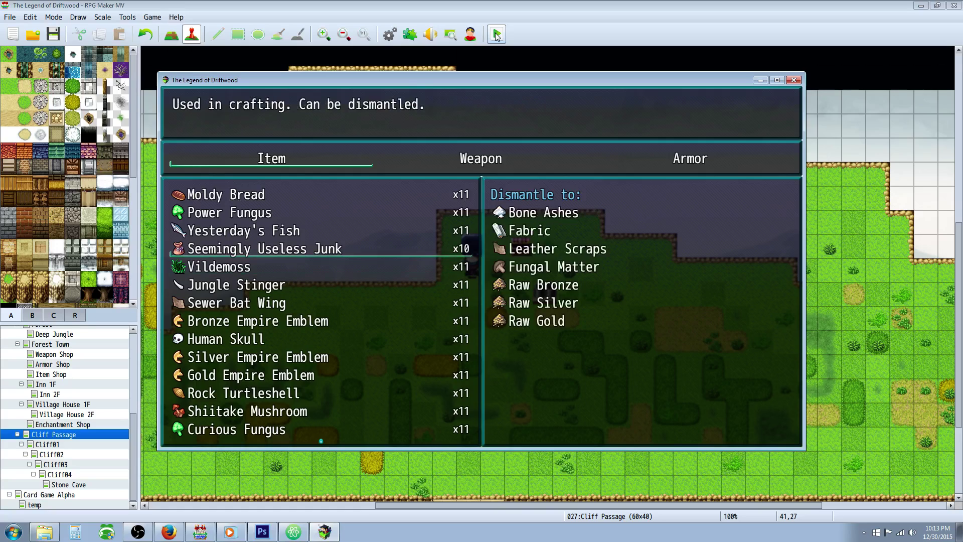
key(Return)
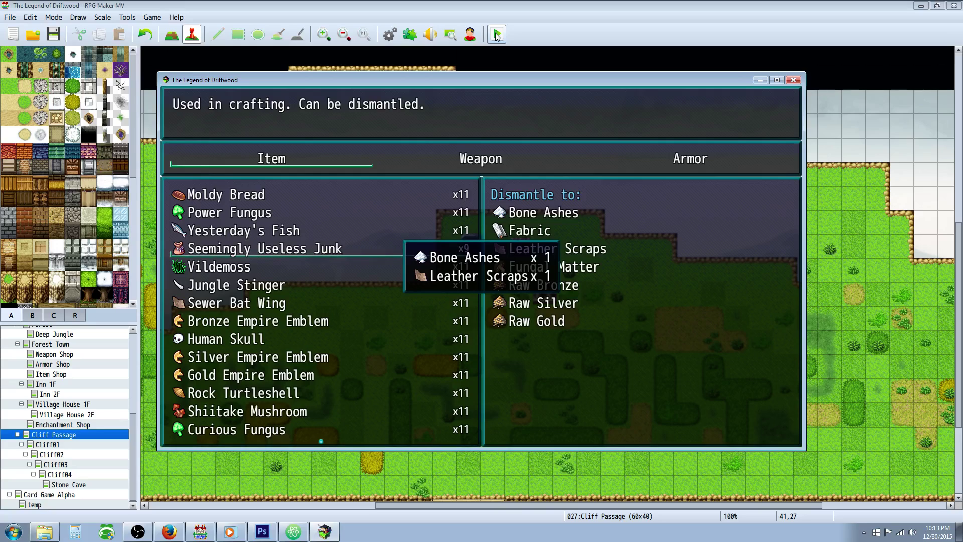
key(Return)
- Keep dismantling Junk down to x1, dismantle a Vildemoss, and close the playtest window
key(Return)
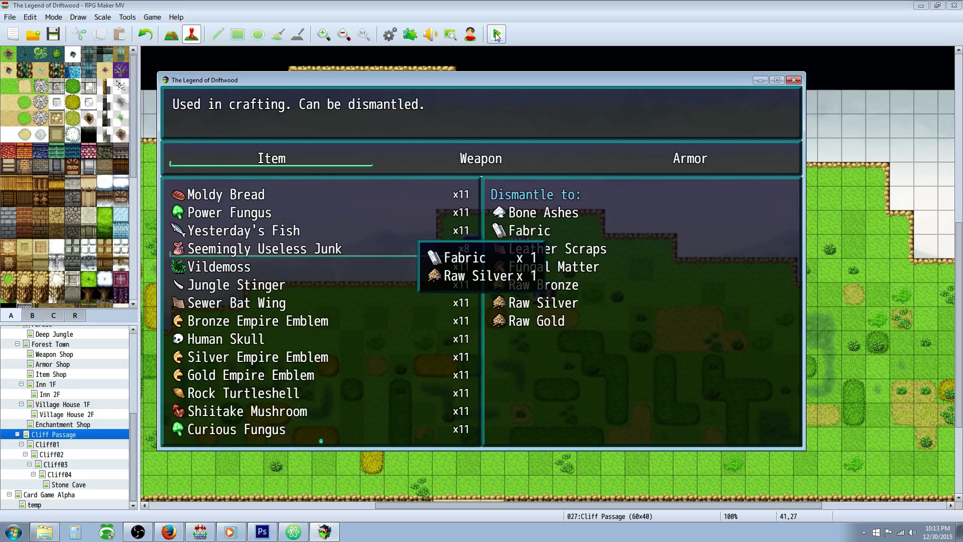
key(Return)
key(Return)
key(Return)
key(Return)
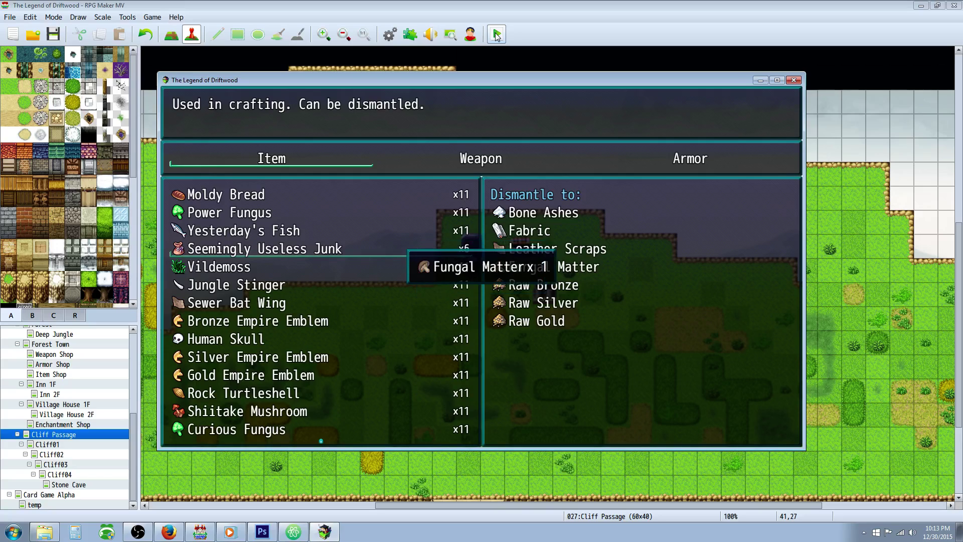
key(Return)
key(Return)
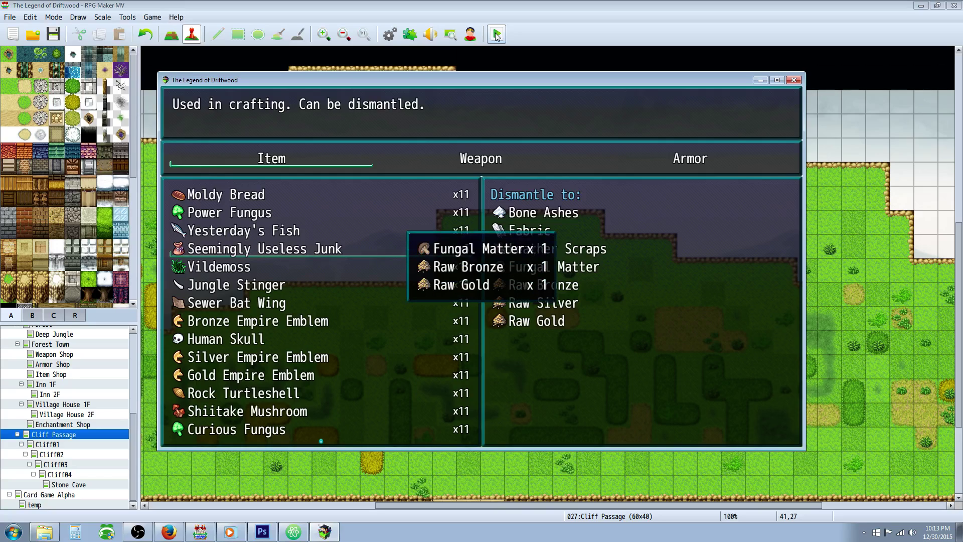
key(Return)
key(Return)
key(Return)
key(Return)
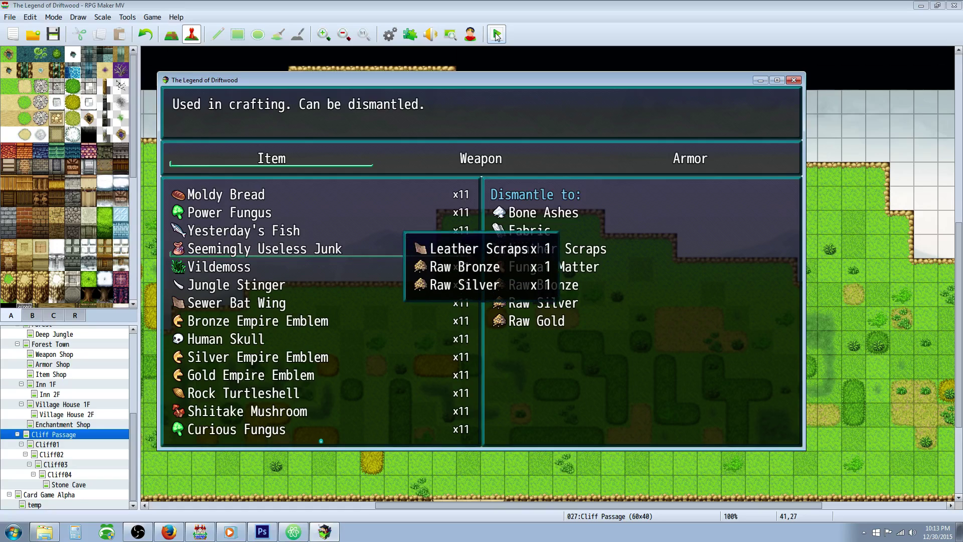
key(Return)
key(Return)
key(Return)
key(Return)
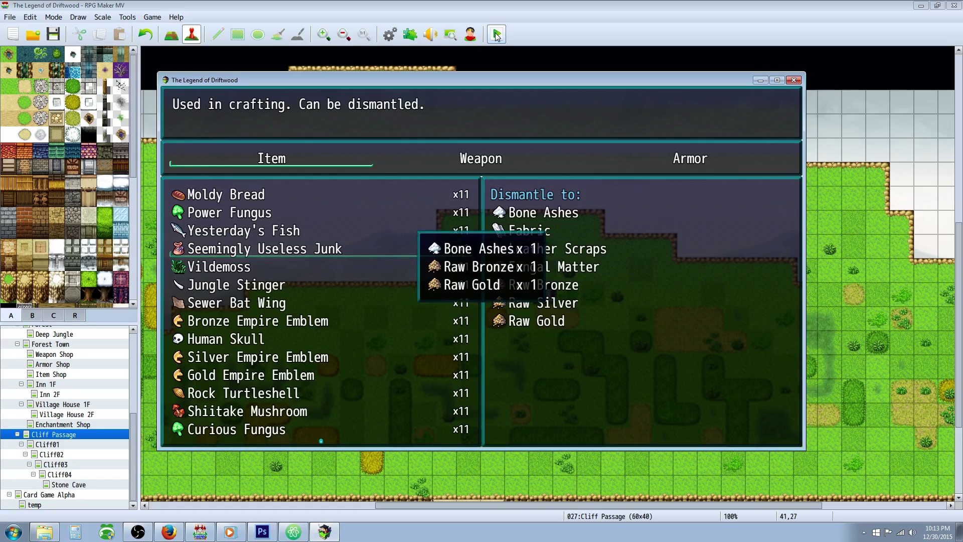
key(Return)
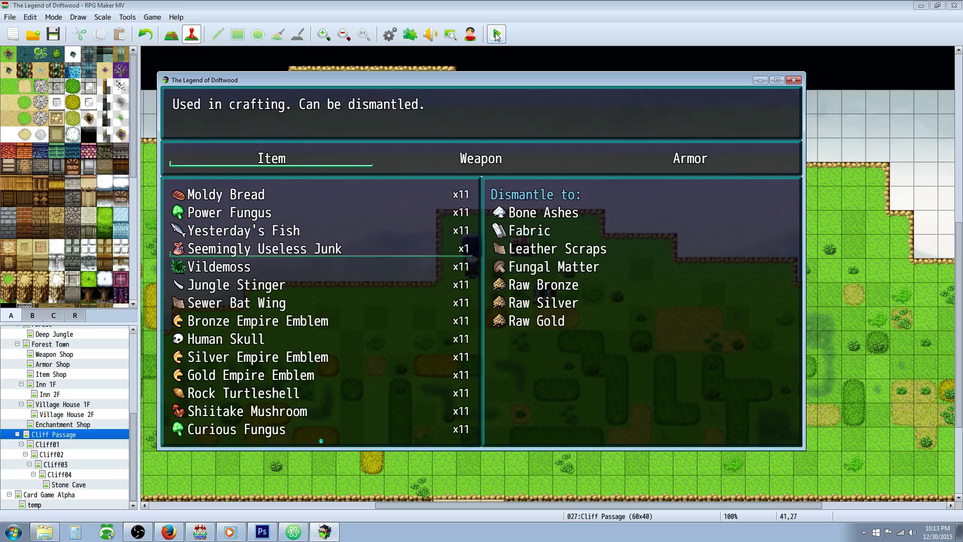
key(Return)
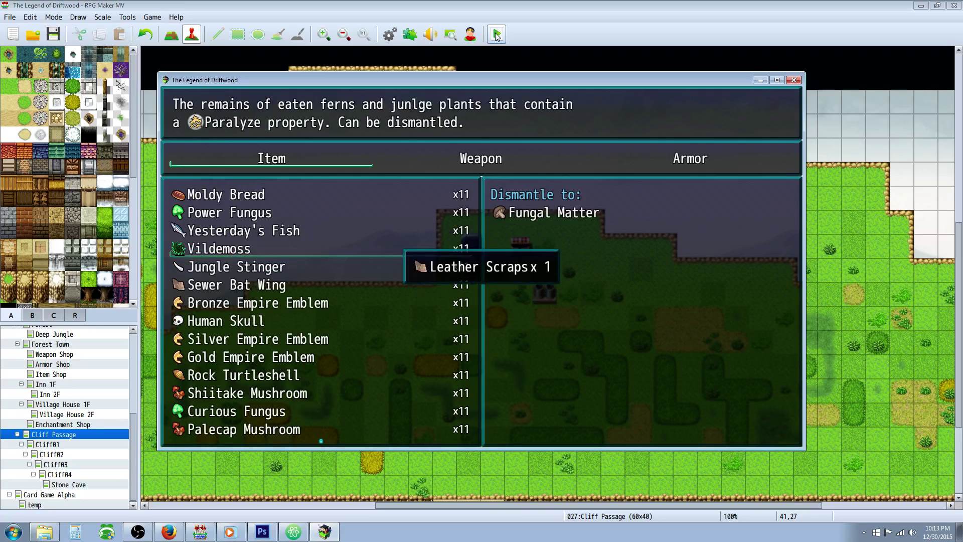
key(Return)
key(Return)
click(794, 80)
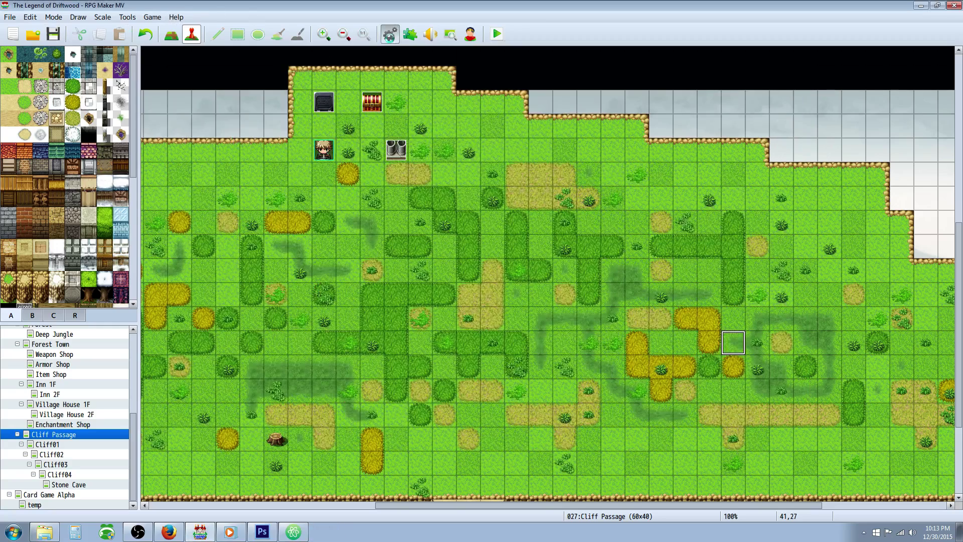
- Reopen the Database, check Junk's 0.30 chance, and view Vildemoss's i 54 2 1 Salvage note
key(F9)
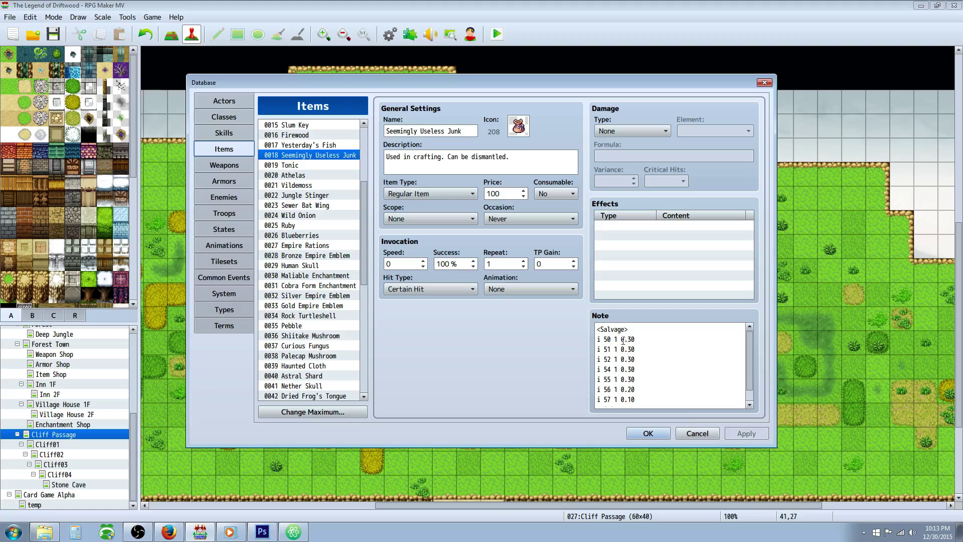
drag(643, 340, 620, 340)
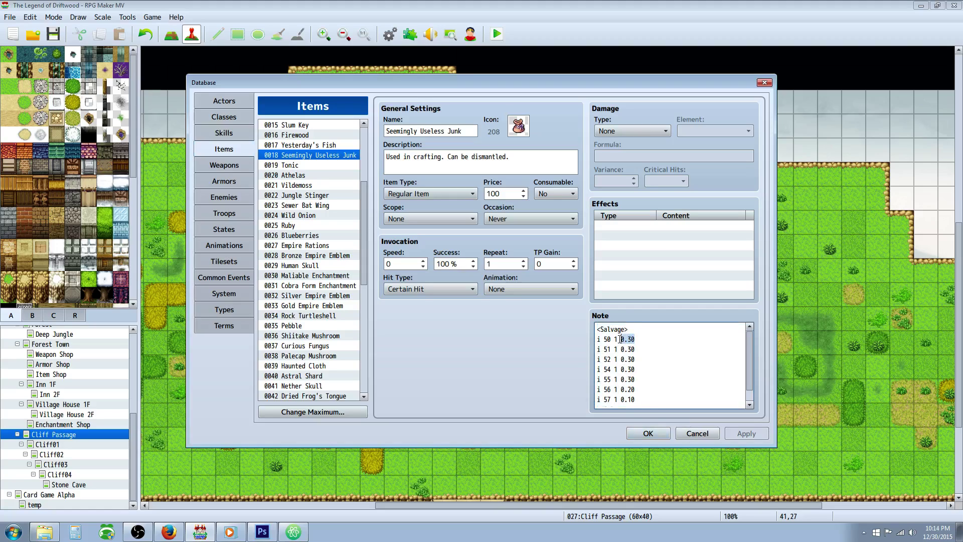
click(314, 185)
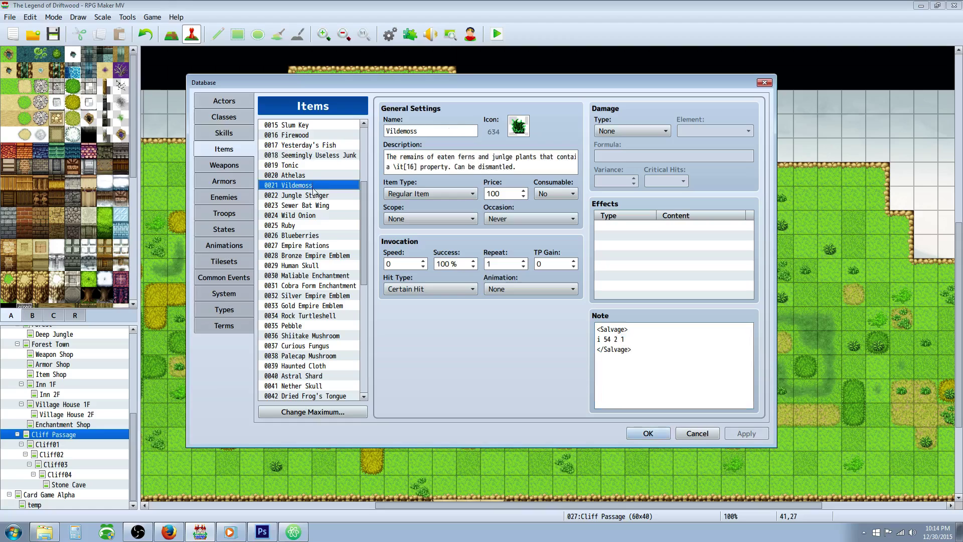
scroll(349, 250, down, 6)
scroll(346, 259, up, 2)
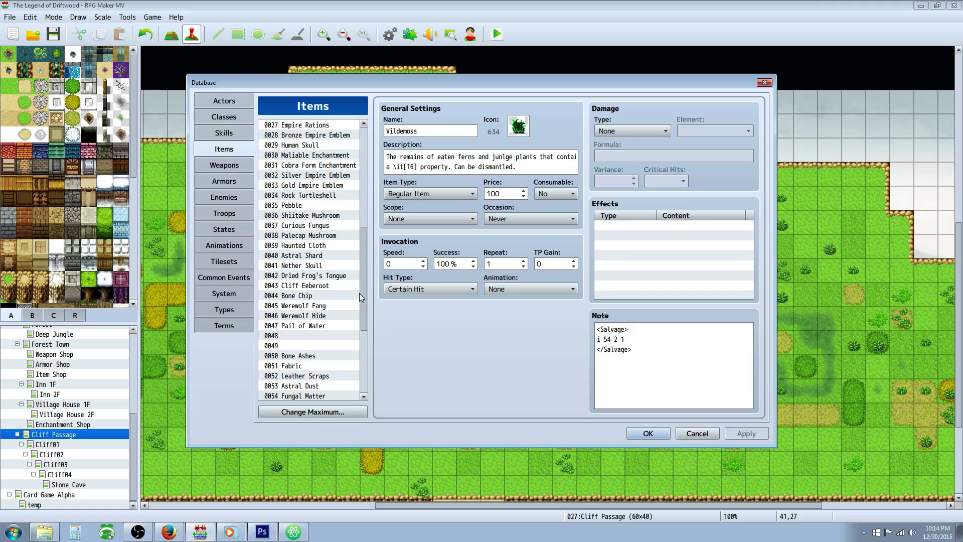
click(135, 535)
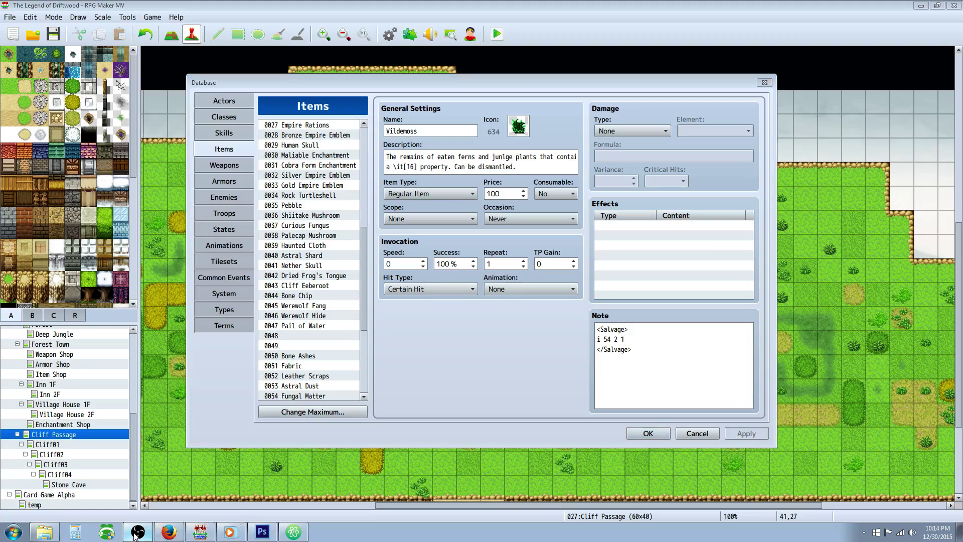